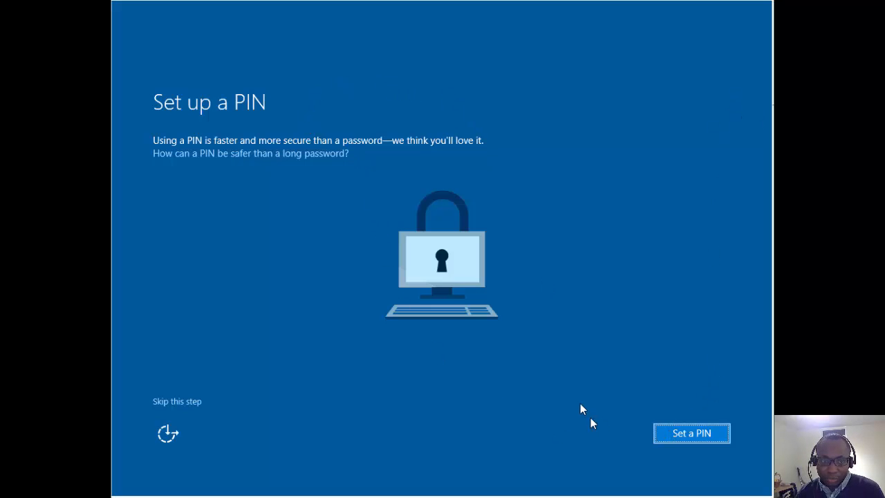
Create a new sign-in PIN, confirm it, and move on to the OneDrive page.
left_click(677, 432)
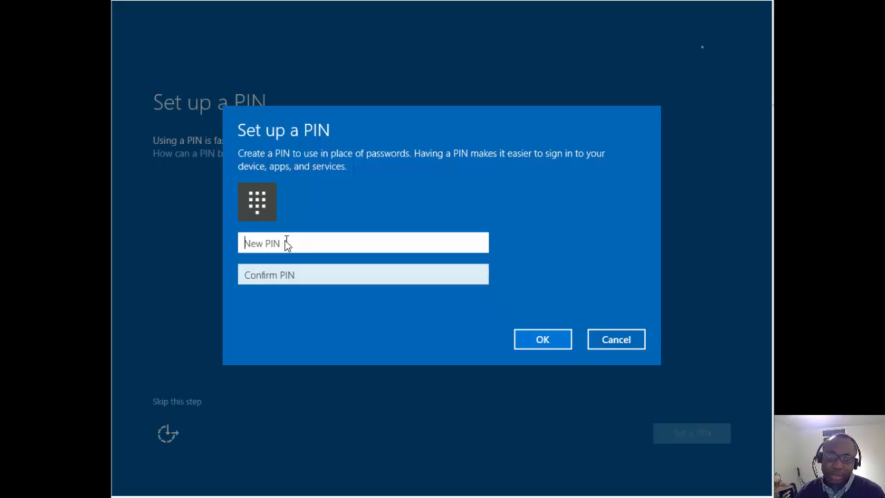
type("••")
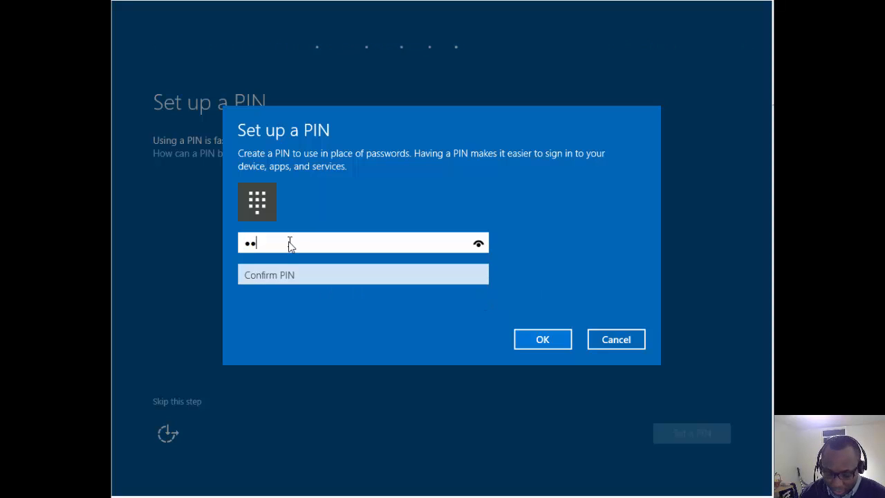
type("•••")
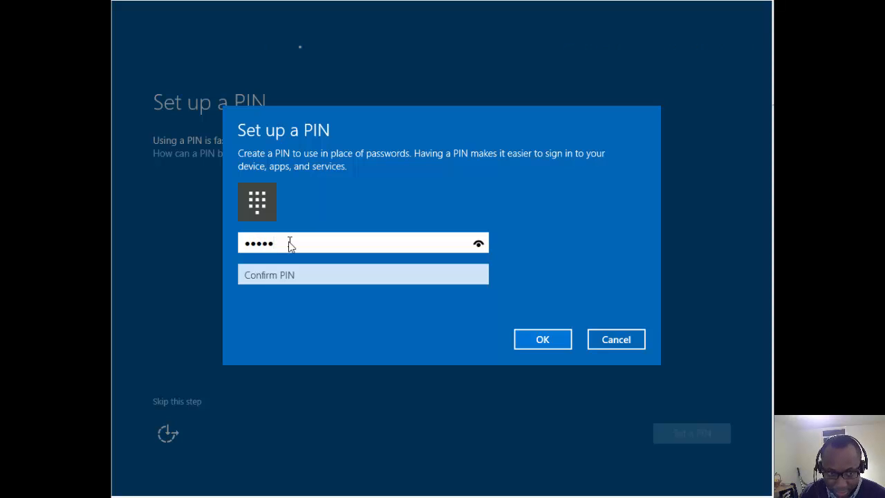
type("•")
key("Tab")
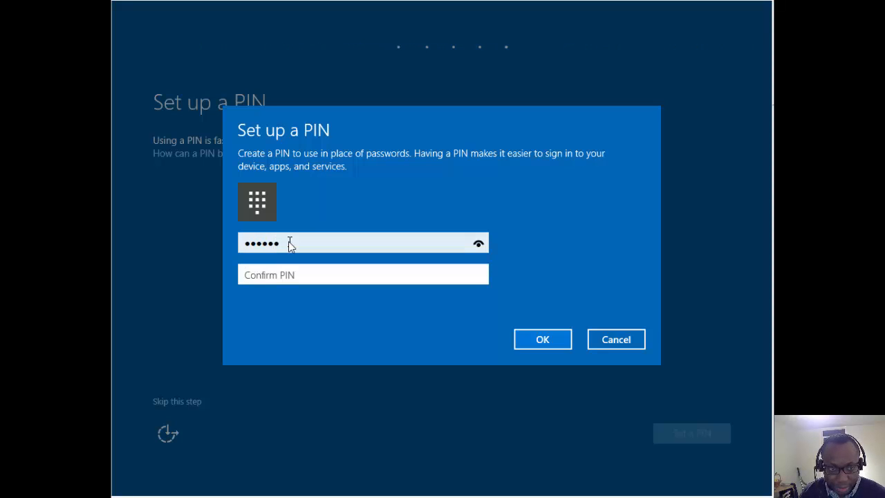
type("••••••")
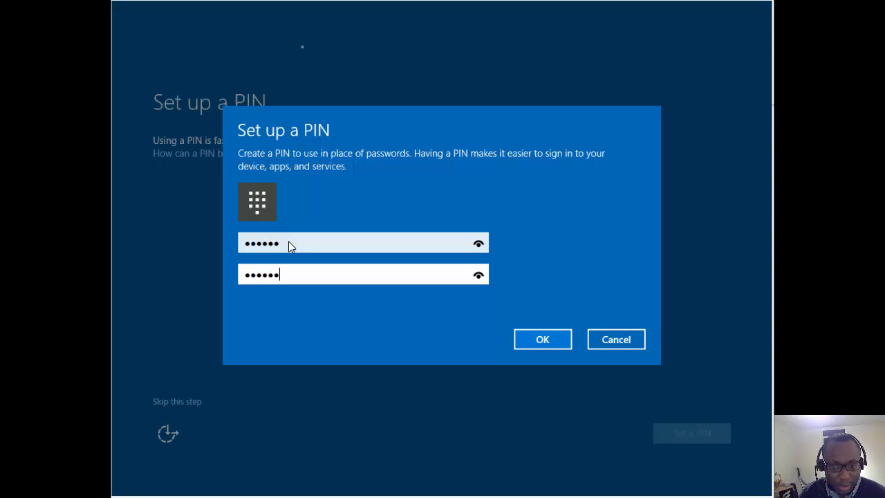
key("Return")
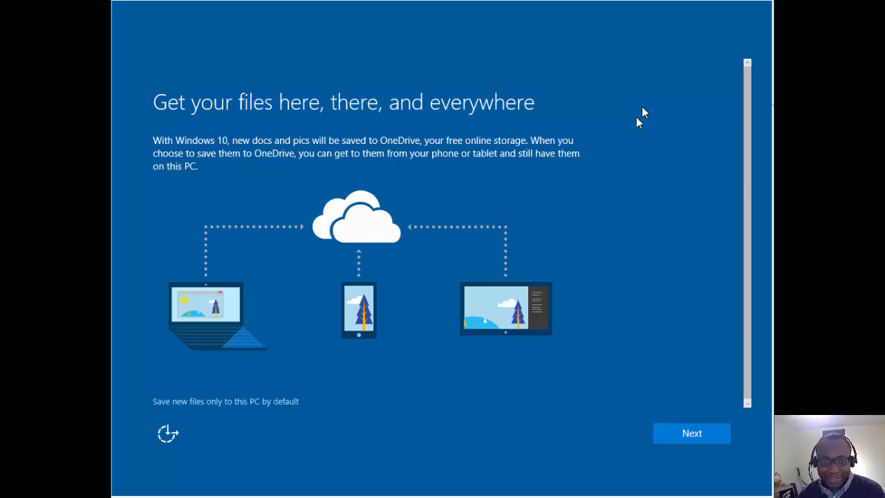
Continue past the OneDrive page and let setup finish on the LON-CL1 desktop.
left_click(677, 434)
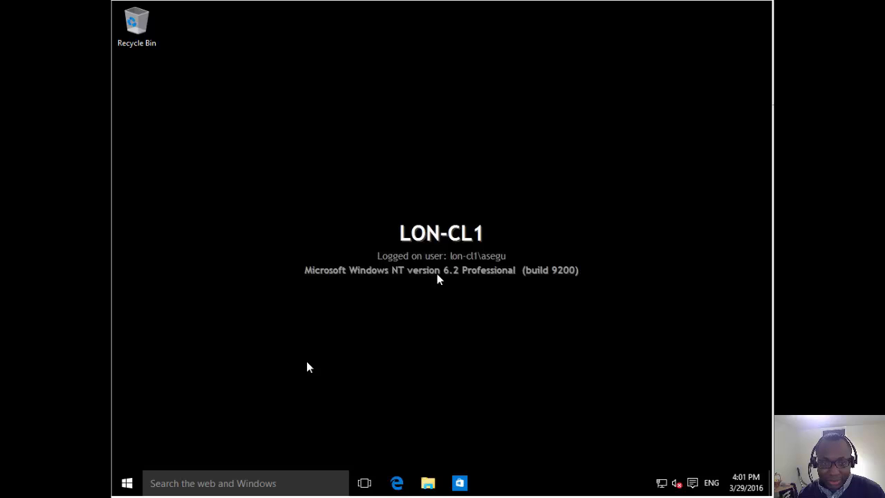
Minimize Active Directory Users and Computers to reveal Group Policy Management.
left_click(128, 486)
left_click(128, 485)
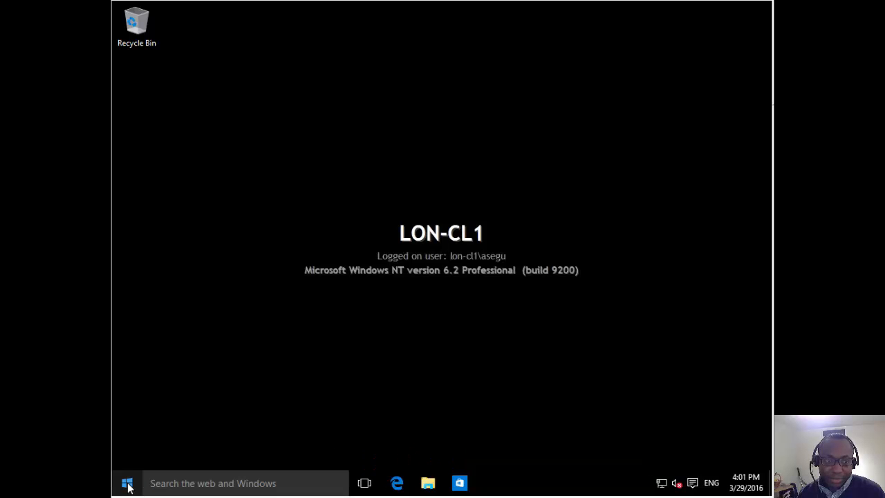
left_click(129, 488)
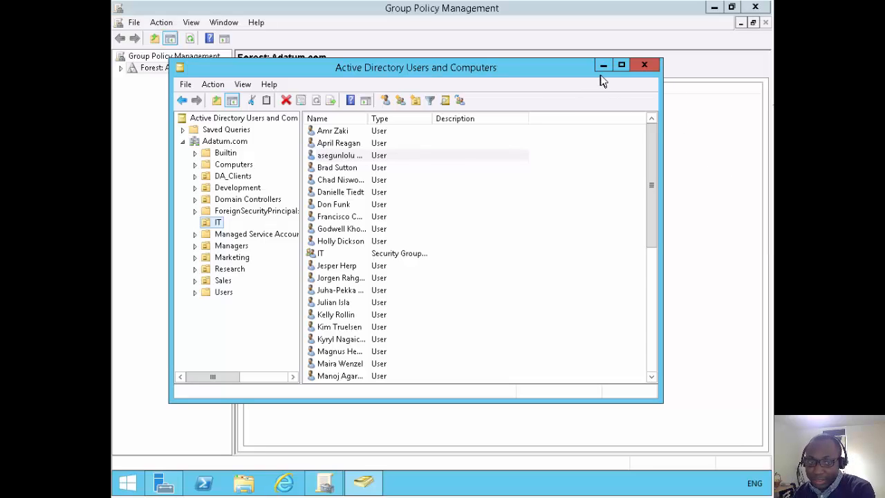
left_click(601, 66)
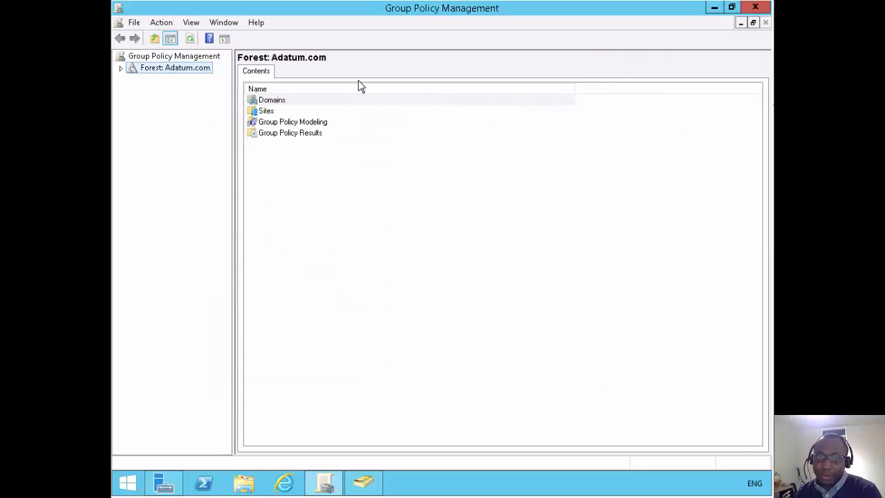
Expand Forest: Adatum.com > Domains > Adatum.com and bring up the domain's actions menu.
left_click(122, 68)
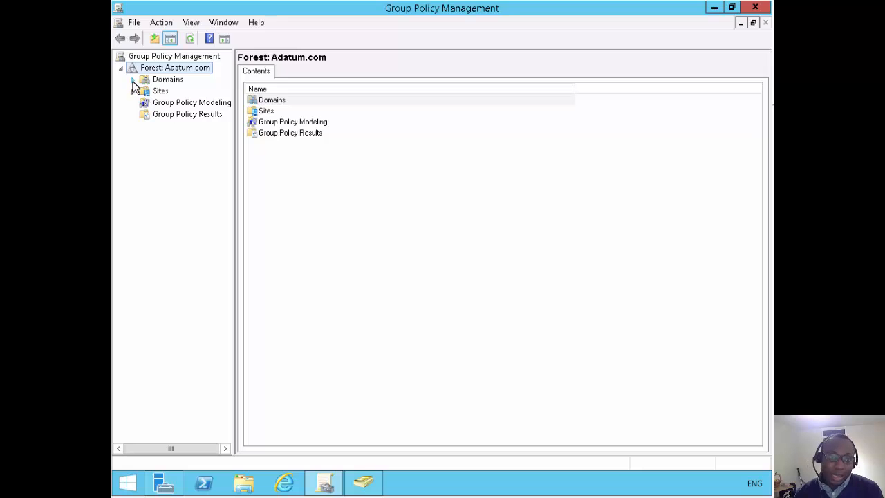
left_click(134, 80)
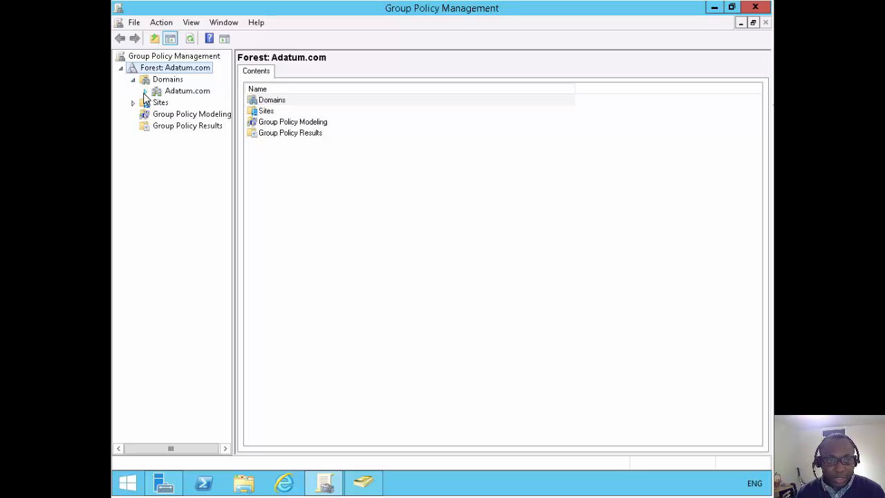
left_click(145, 92)
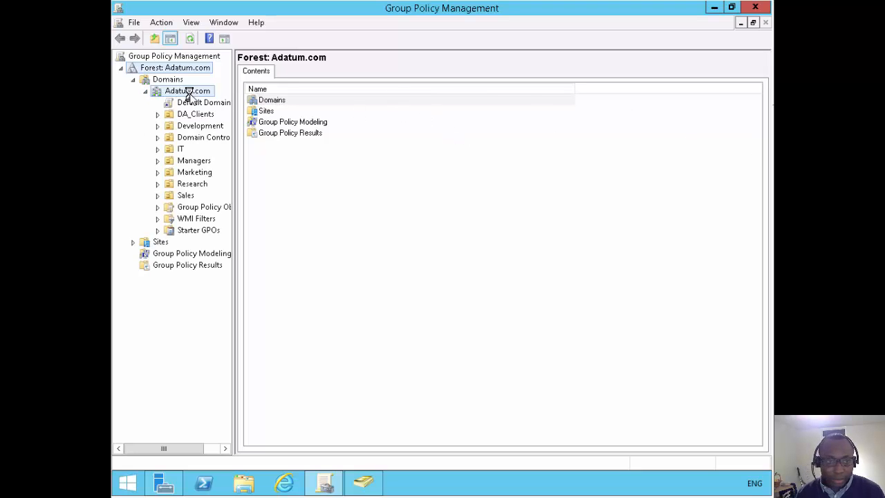
right_click(195, 97)
left_click(229, 116)
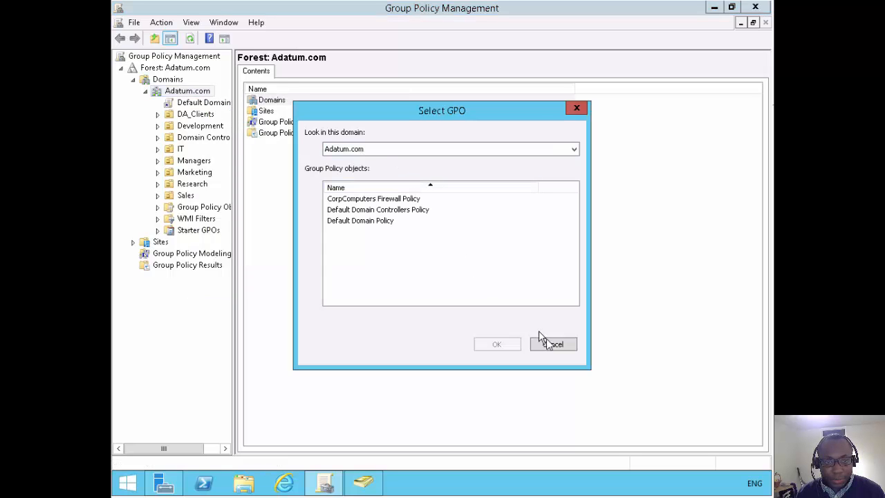
left_click(551, 345)
right_click(188, 92)
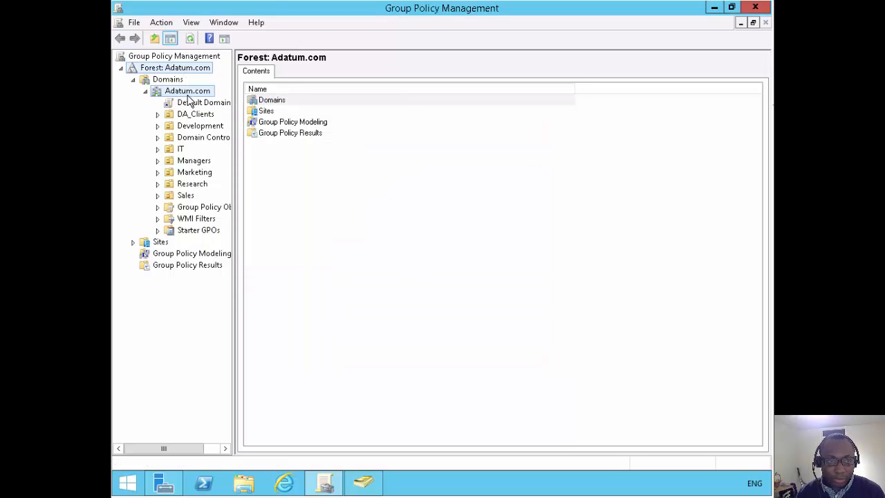
Create and link a GPO named 'Enterprise Sync Settings' on the Adatum.com domain.
left_click(243, 105)
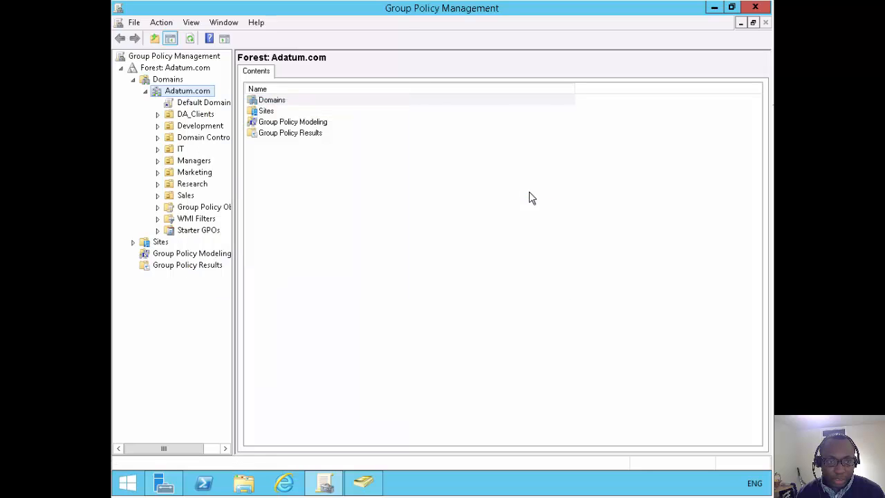
type("Sys")
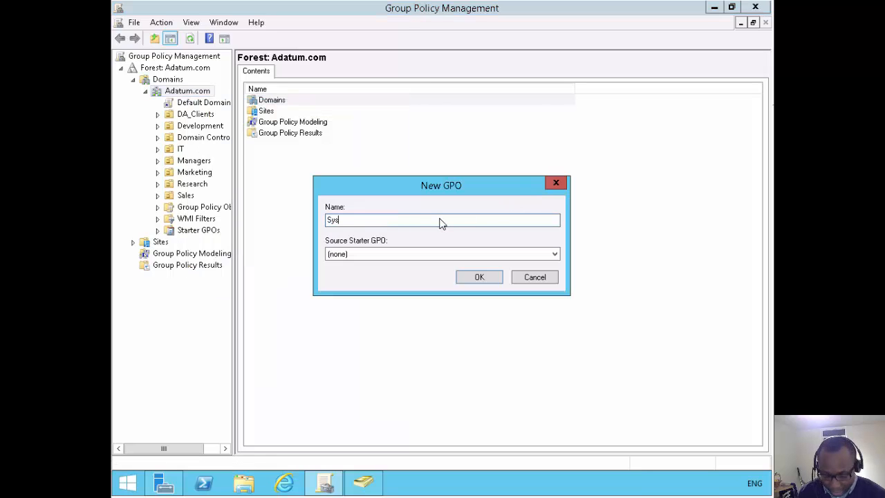
key("BackSpace")
type("nc ")
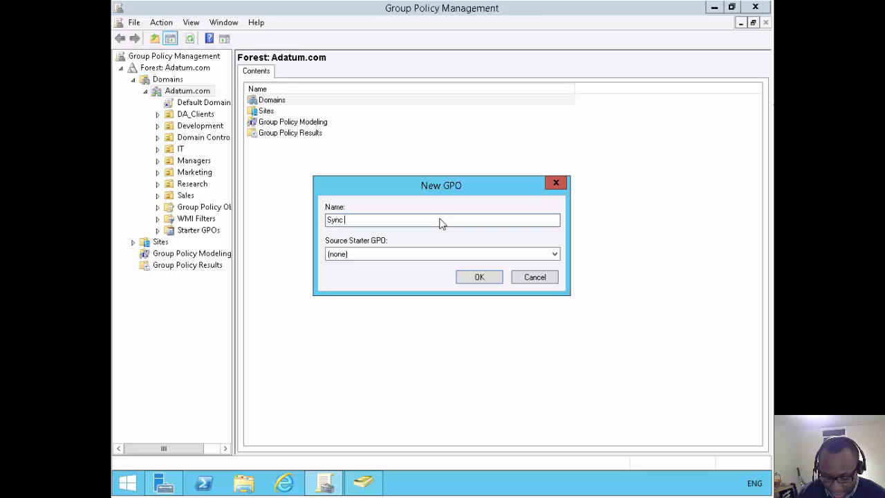
type("Seltings")
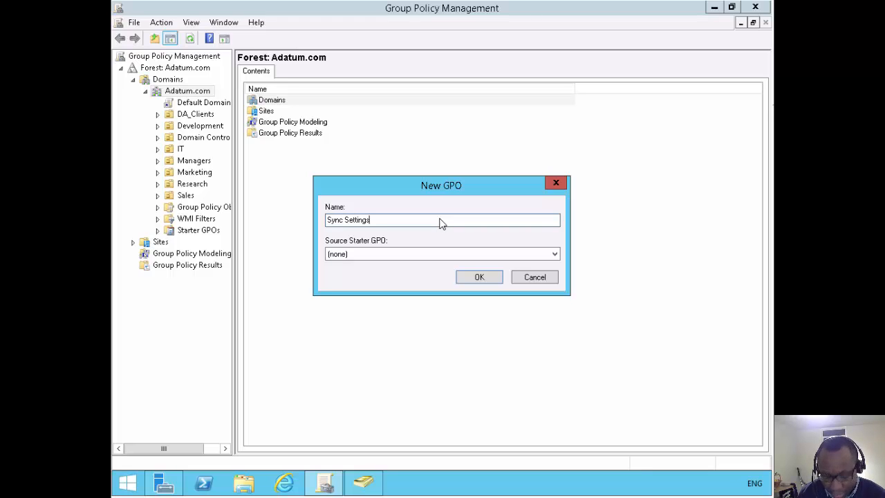
key("Home")
type("Enterp")
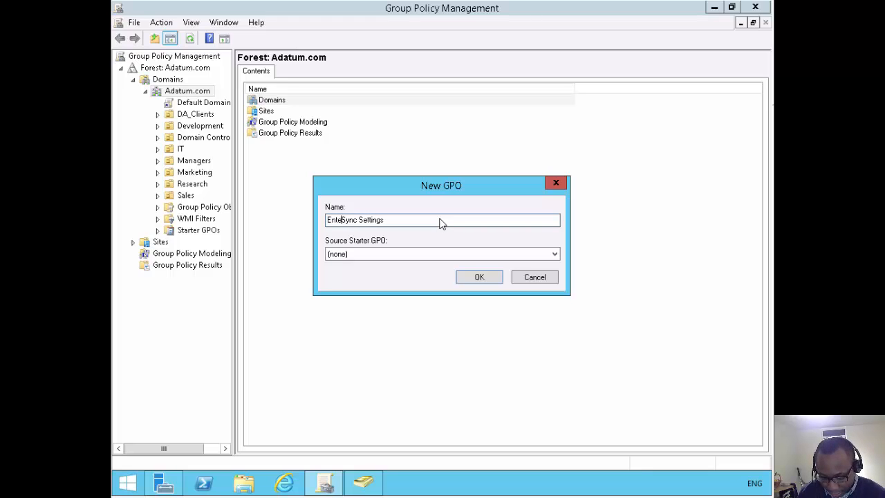
type("rise")
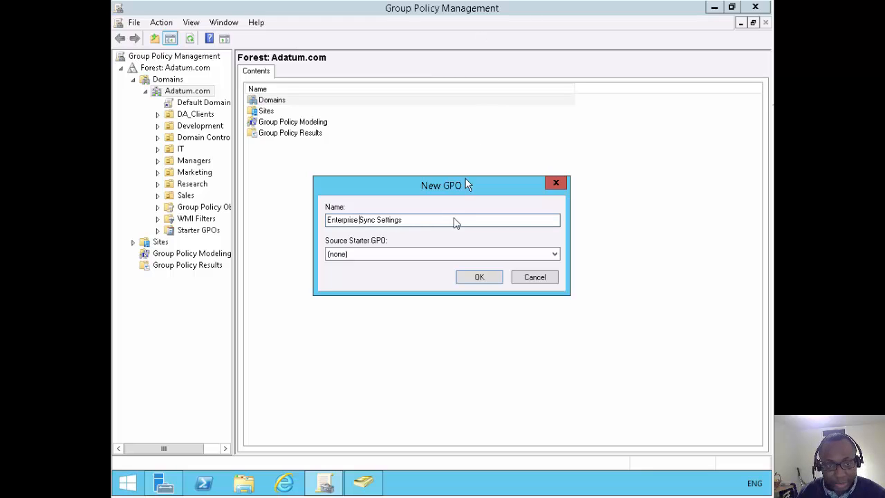
left_click(483, 280)
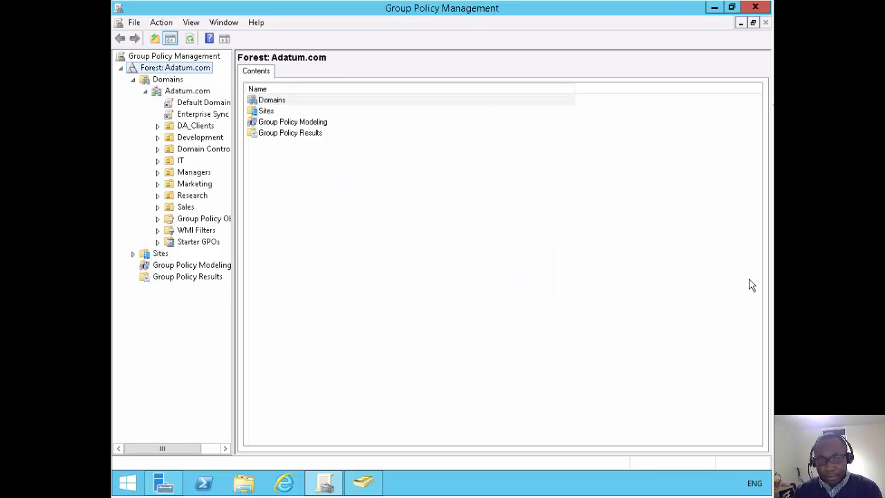
Edit the Enterprise Sync Settings GPO and maximize the Group Policy Management Editor window.
right_click(225, 118)
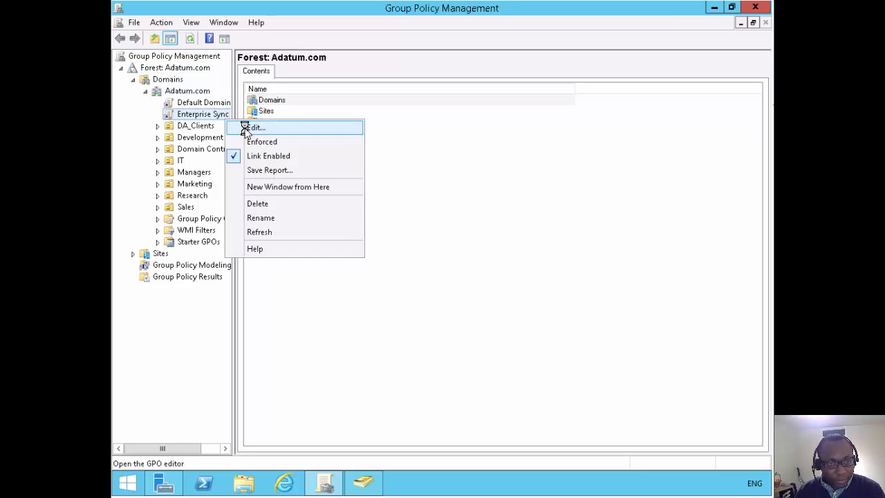
left_click(250, 127)
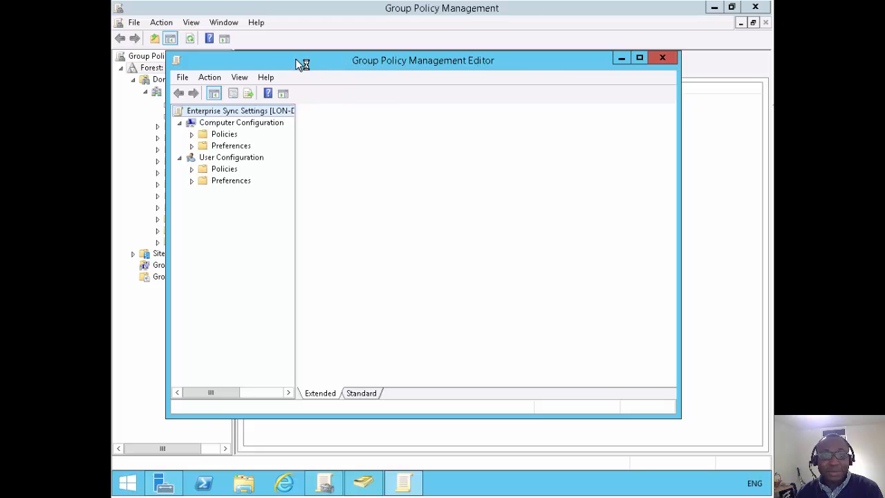
double_click(232, 61)
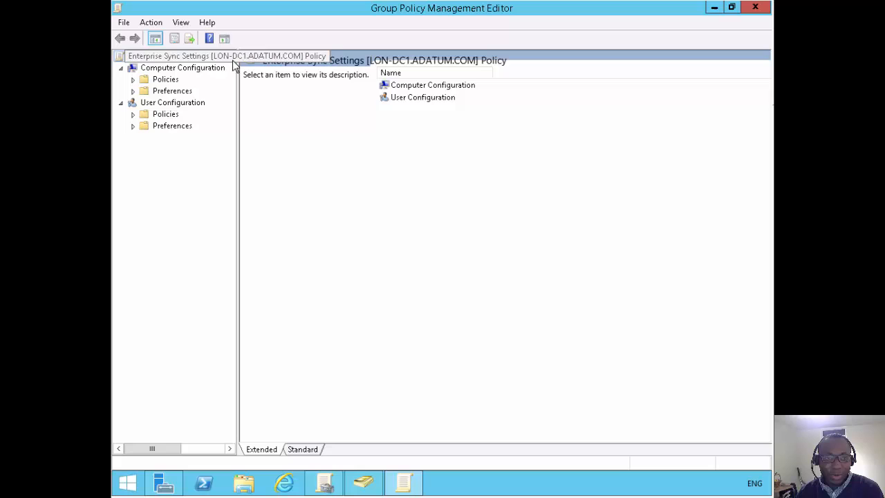
Expand Computer Configuration down to Local Policies and widen the tree pane to read full names.
left_click(133, 80)
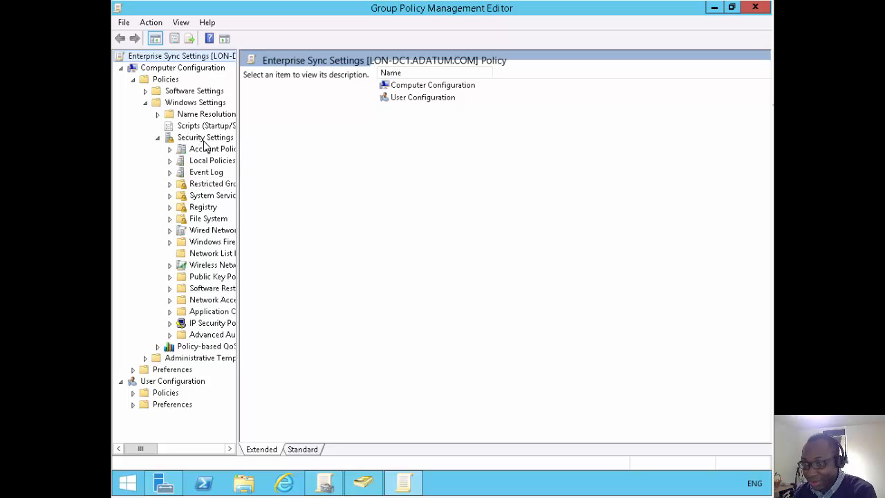
left_click(171, 161)
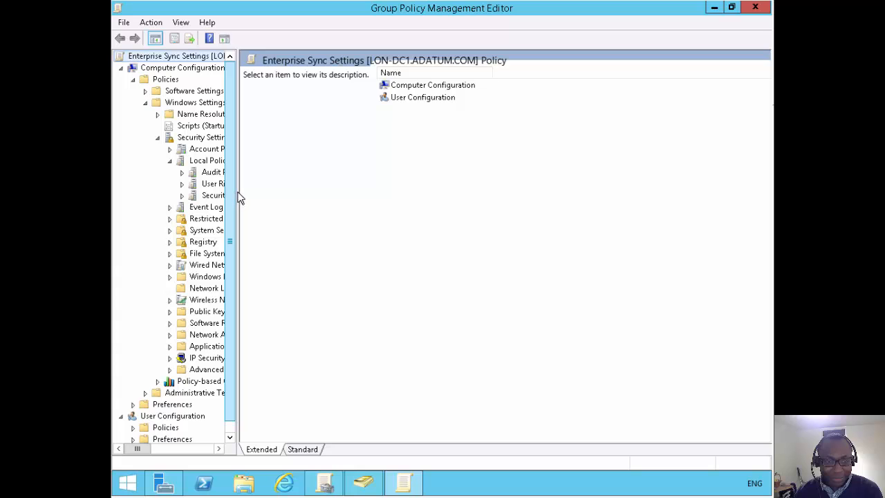
left_click_drag(251, 194, 288, 193)
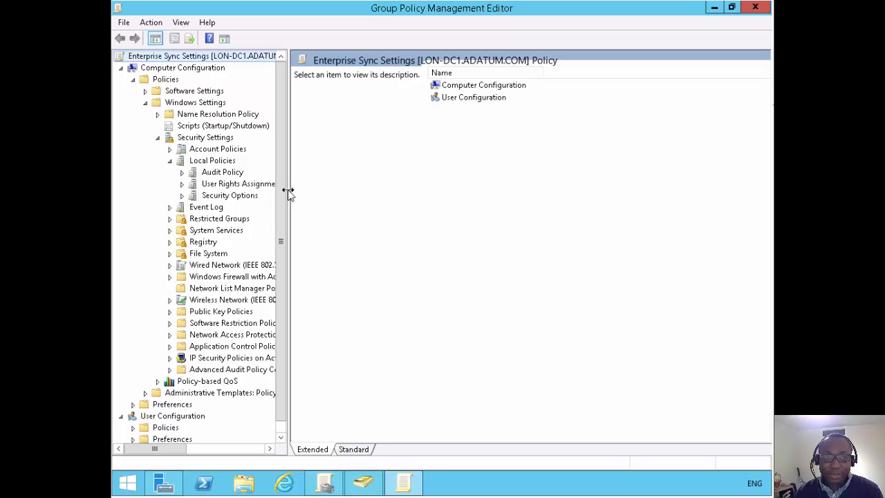
Select Security Options under Local Policies to list its Not Defined policies.
left_click(200, 198)
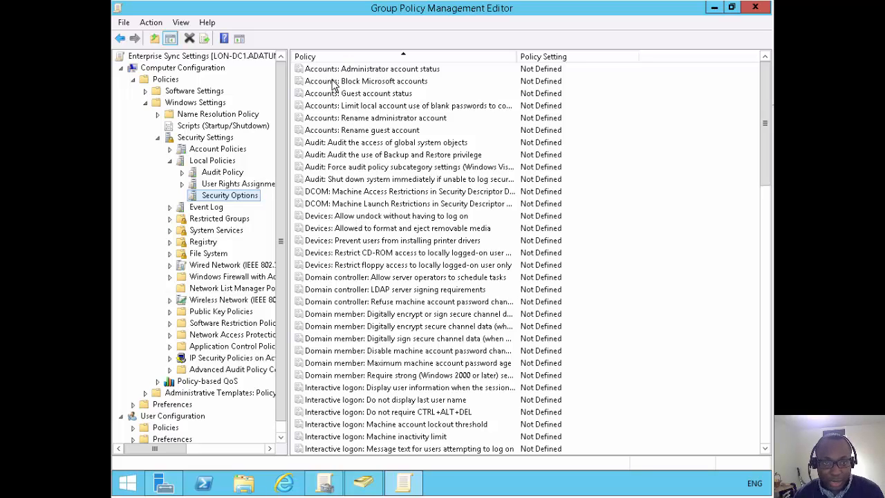
Define Accounts: Block Microsoft accounts as "Users can't add or log on with Microsoft accounts".
left_click(374, 82)
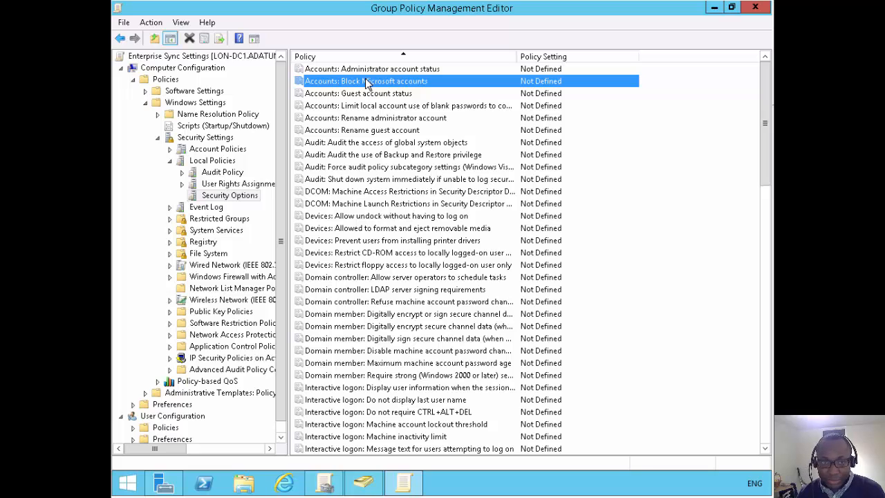
double_click(367, 83)
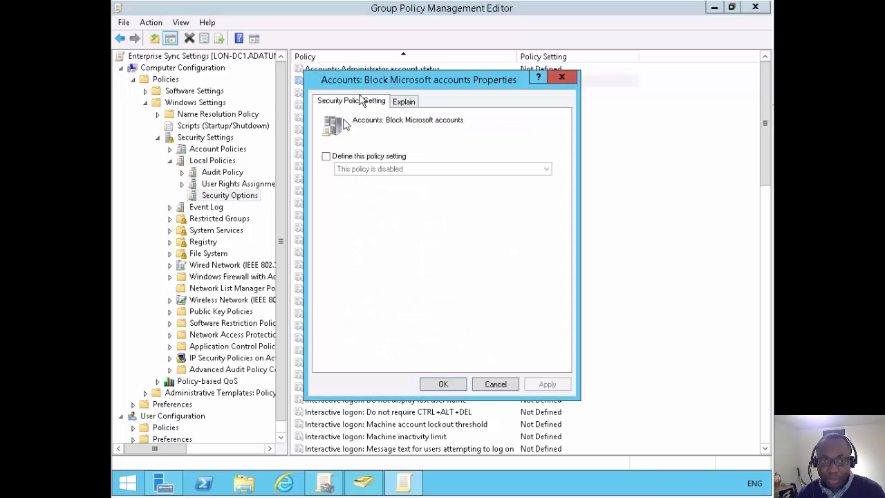
left_click(325, 157)
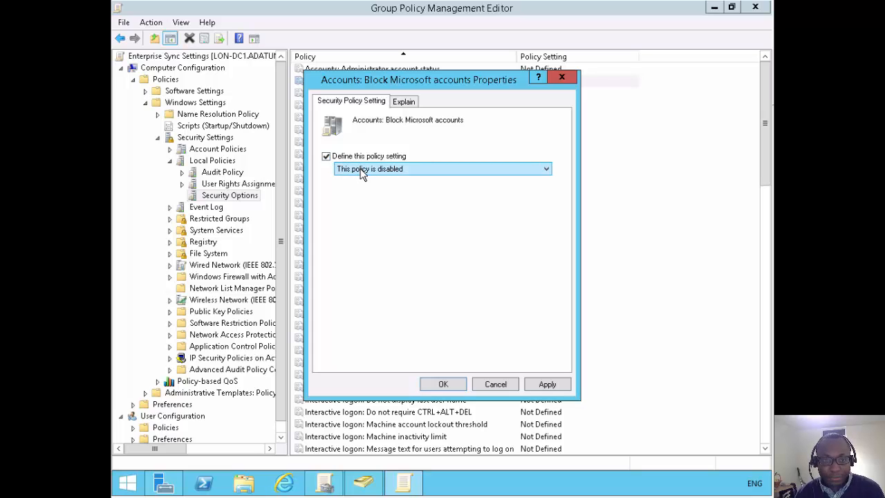
left_click(361, 169)
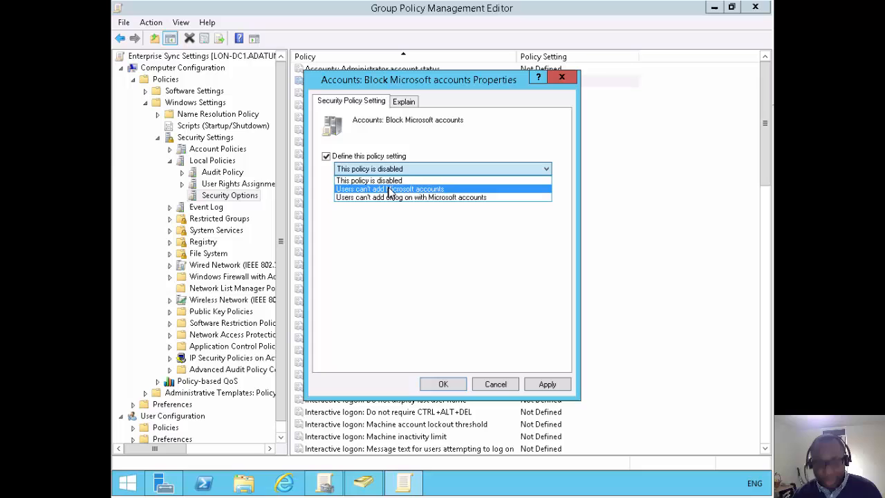
left_click(397, 198)
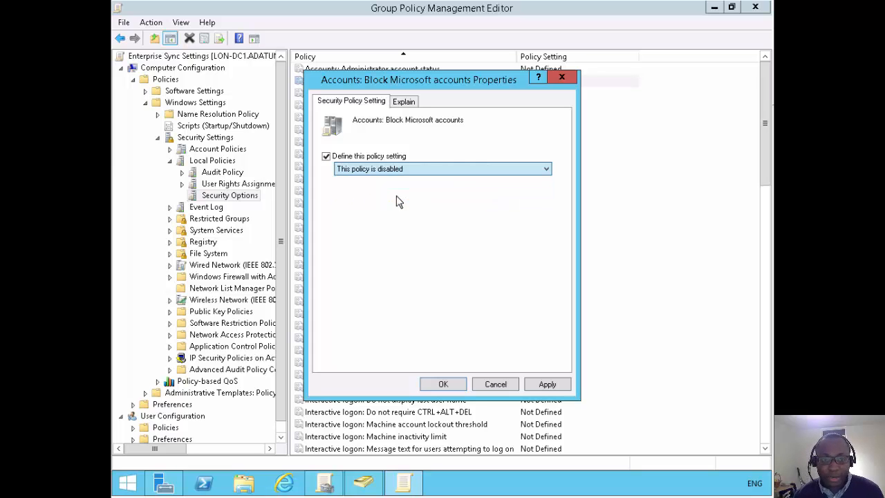
left_click(443, 385)
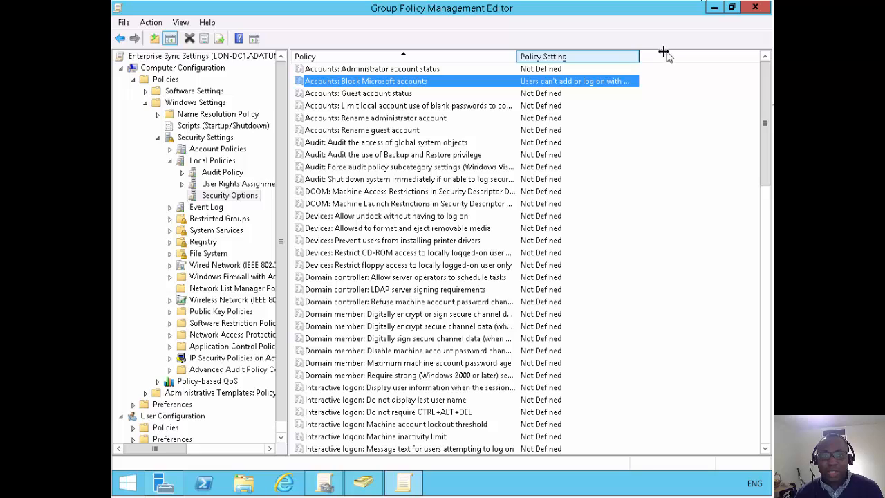
left_click_drag(663, 53, 687, 55)
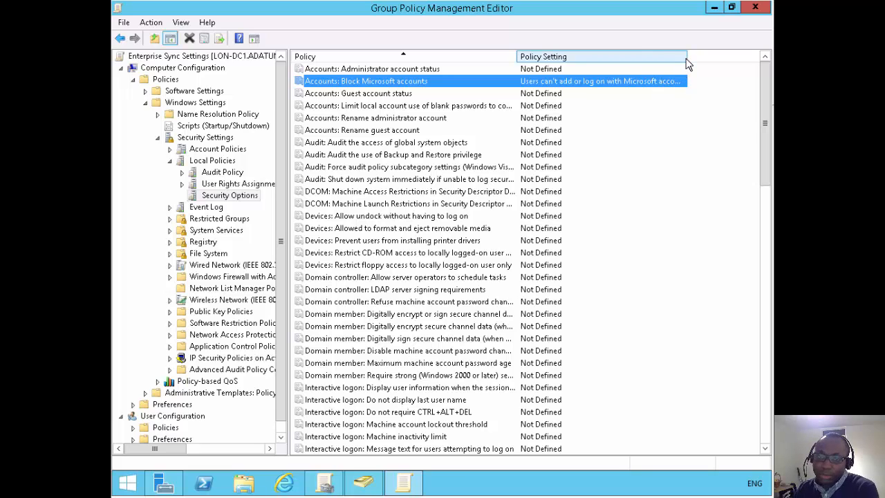
left_click_drag(687, 59, 704, 59)
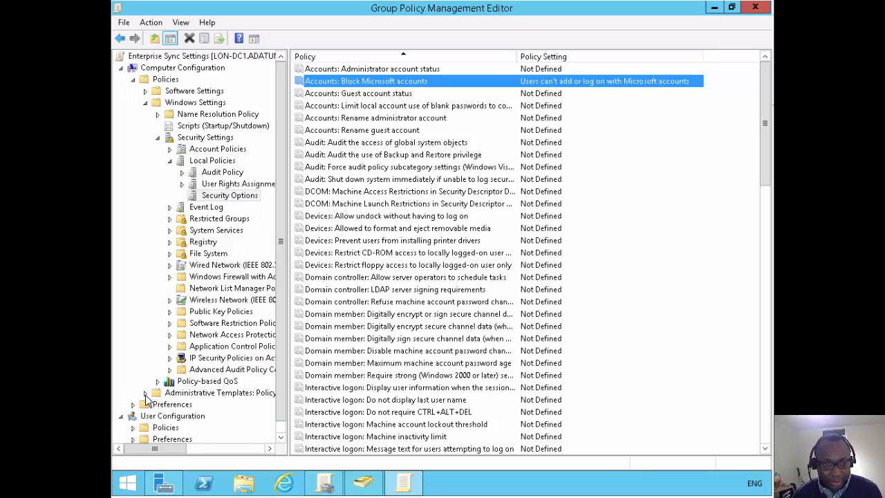
Show the Sync your settings policies under Administrative Templates > Windows Components.
left_click(146, 392)
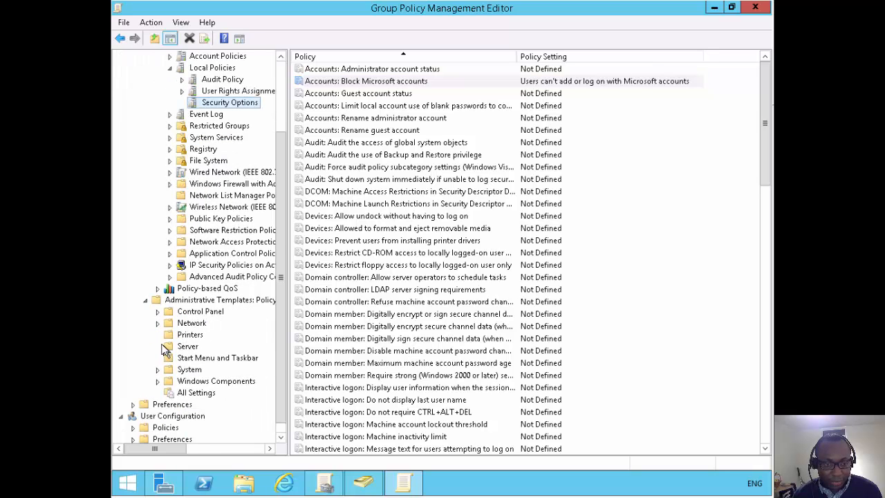
left_click(158, 381)
scroll(239, 356, "down", 4)
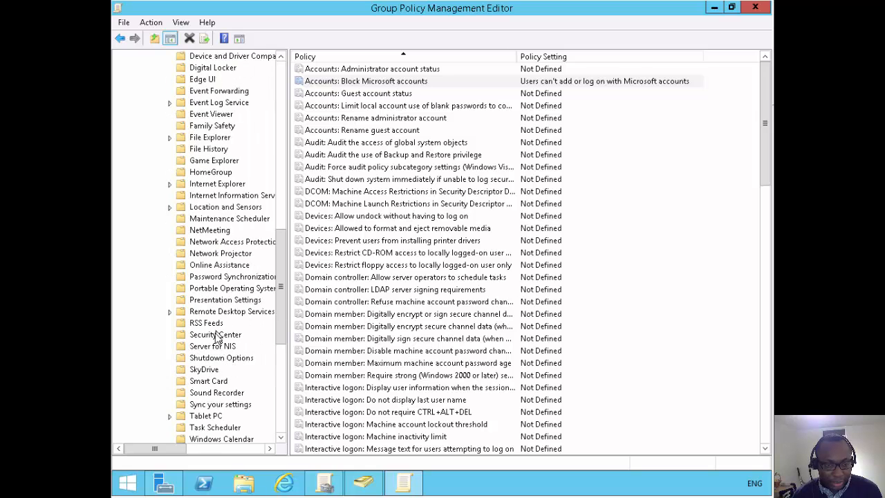
left_click(211, 406)
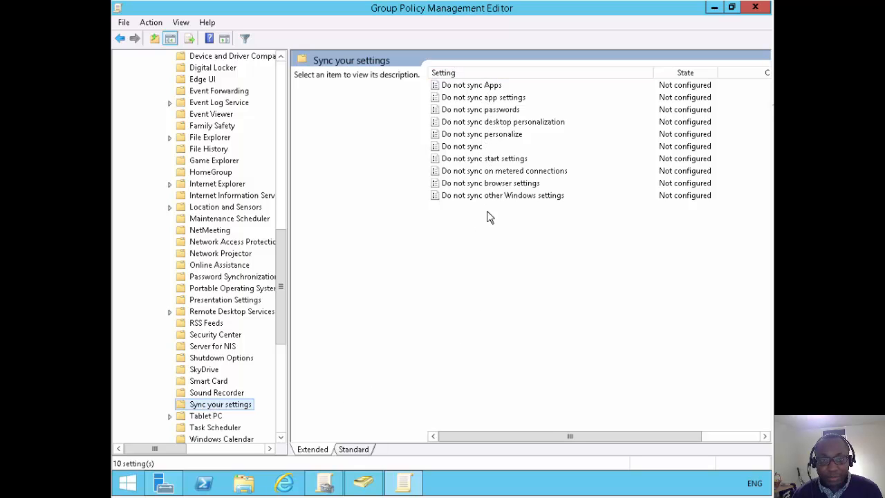
On the Windows 10 client, open Settings > Accounts > Sync your settings and check that all toggles are On.
left_click(485, 147)
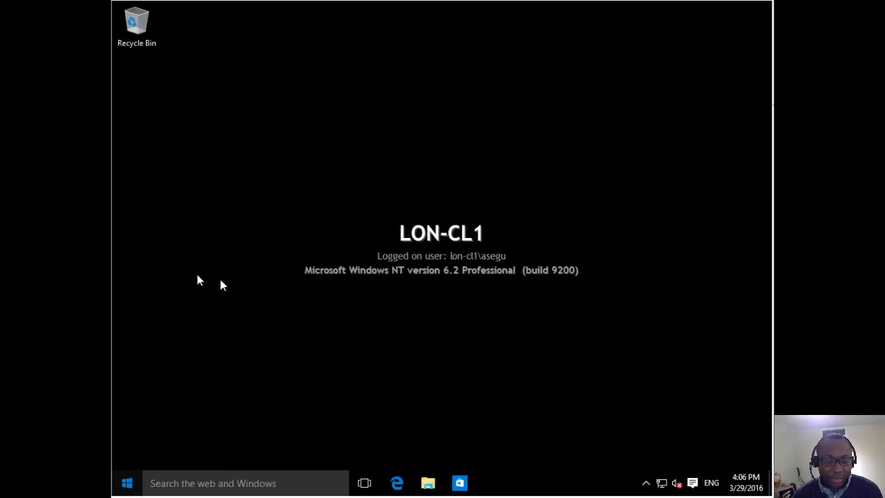
left_click(128, 483)
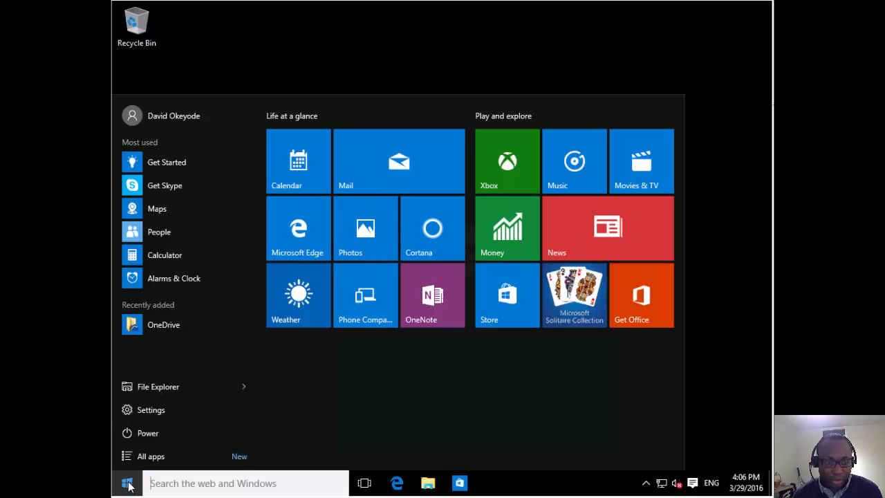
left_click(166, 411)
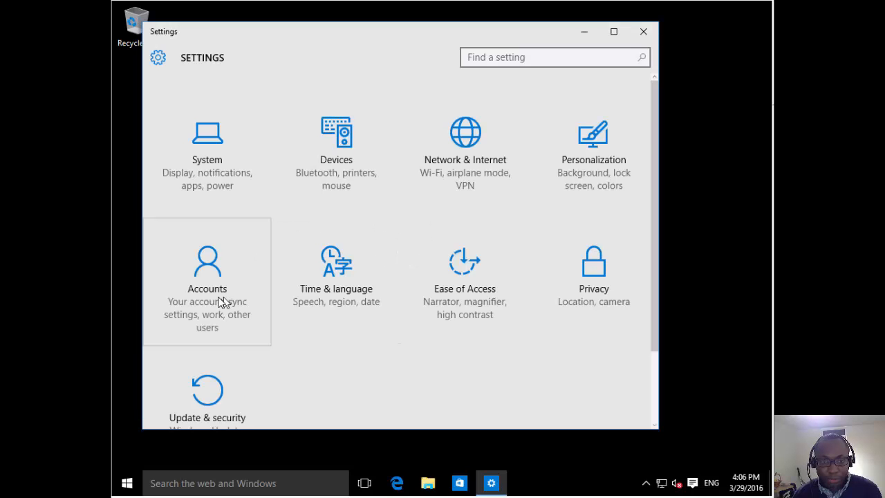
left_click(220, 302)
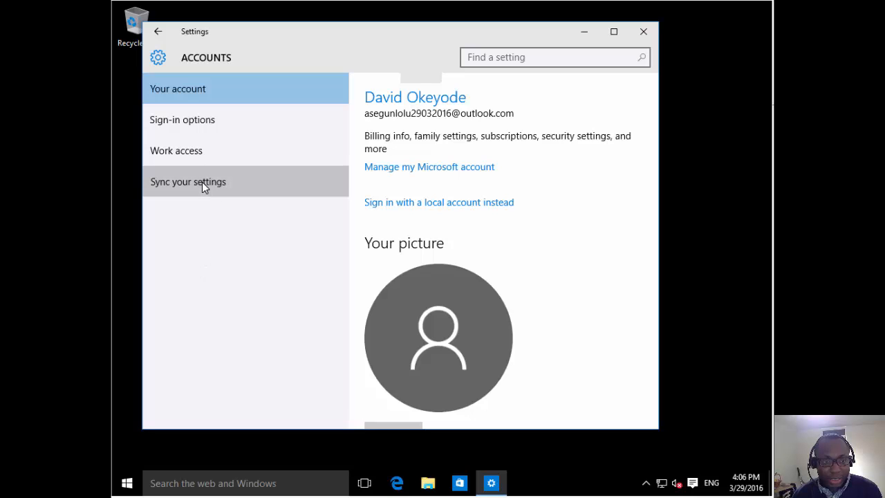
left_click(203, 184)
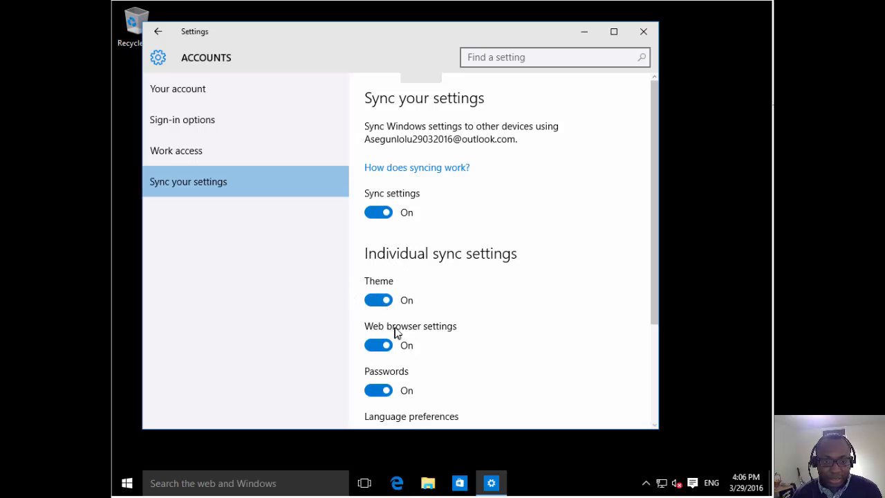
scroll(397, 333, "down", 1)
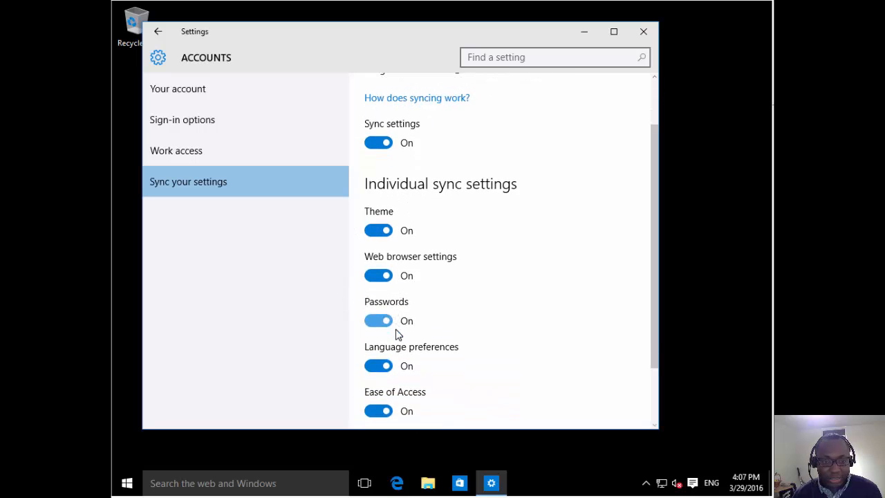
scroll(398, 334, "down", 1)
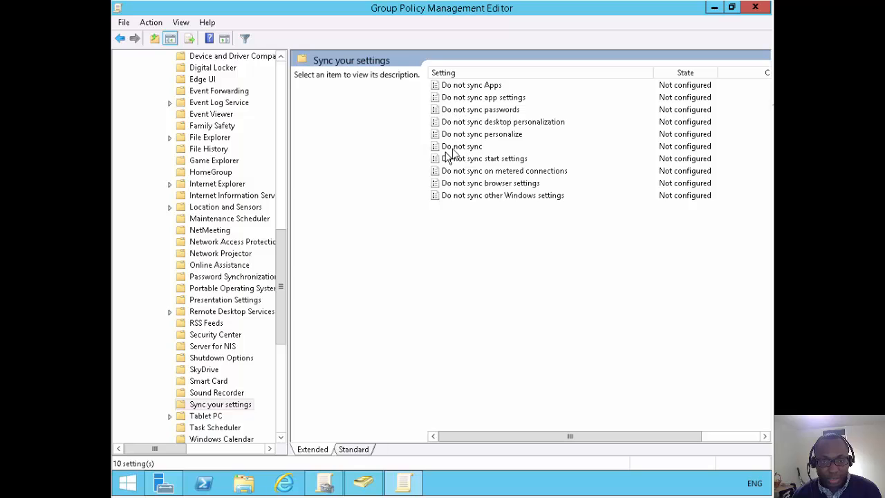
Read the Sync your settings policy descriptions, then open Do not sync browser settings.
left_click(463, 89)
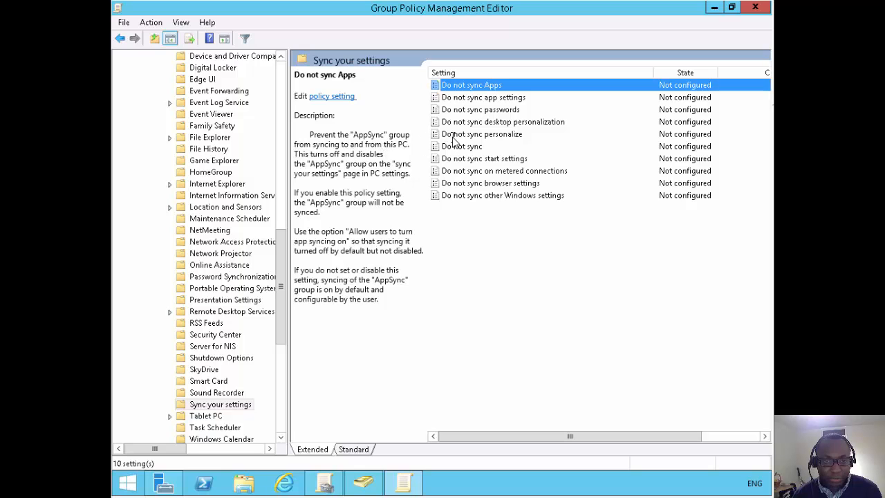
left_click(461, 148)
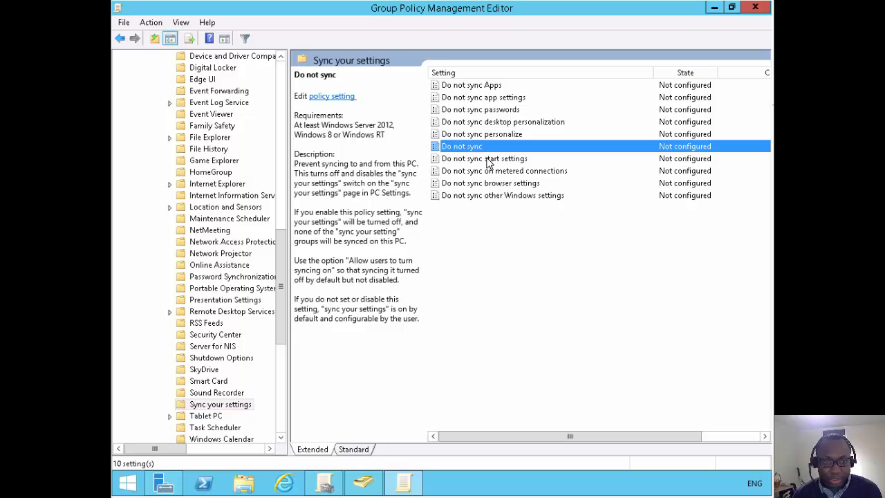
left_click(489, 160)
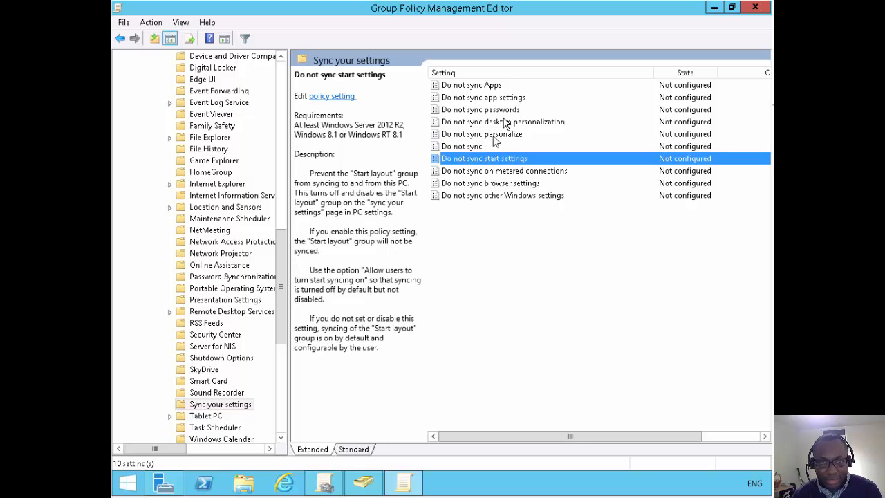
left_click(491, 185)
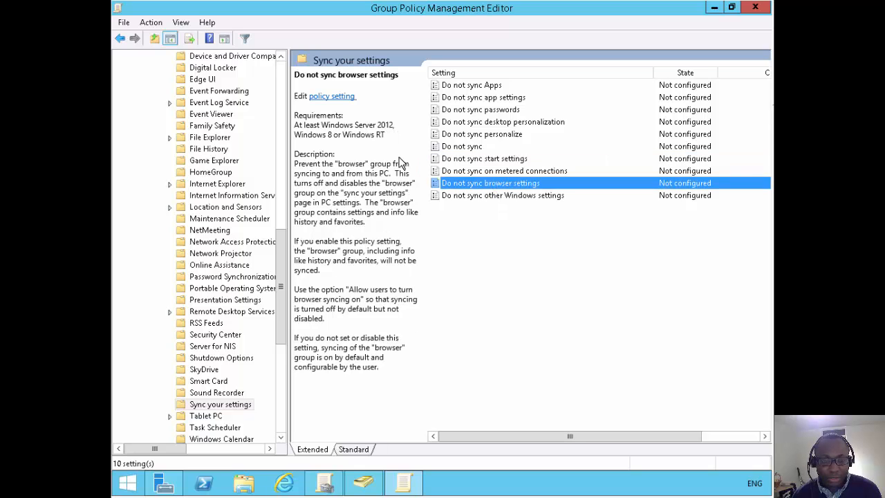
left_click(343, 96)
Set the 'Do not sync browser settings' policy to Enabled and apply it with OK.
left_click(214, 150)
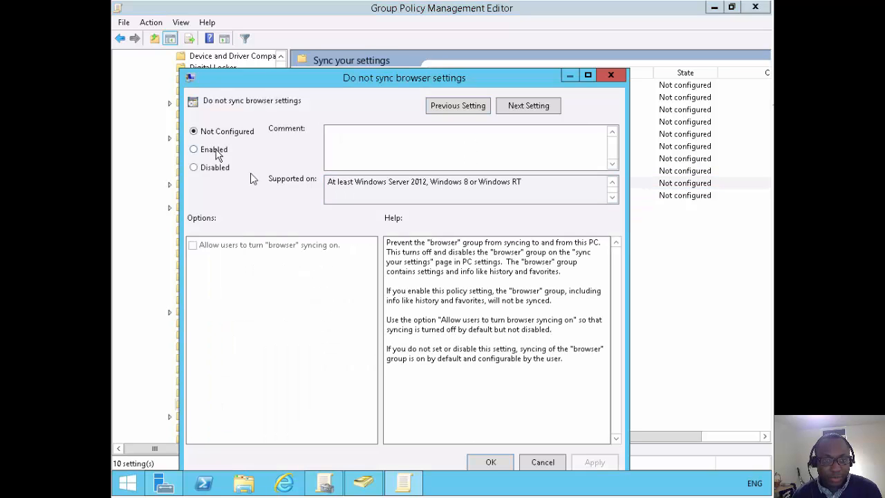
left_click(492, 462)
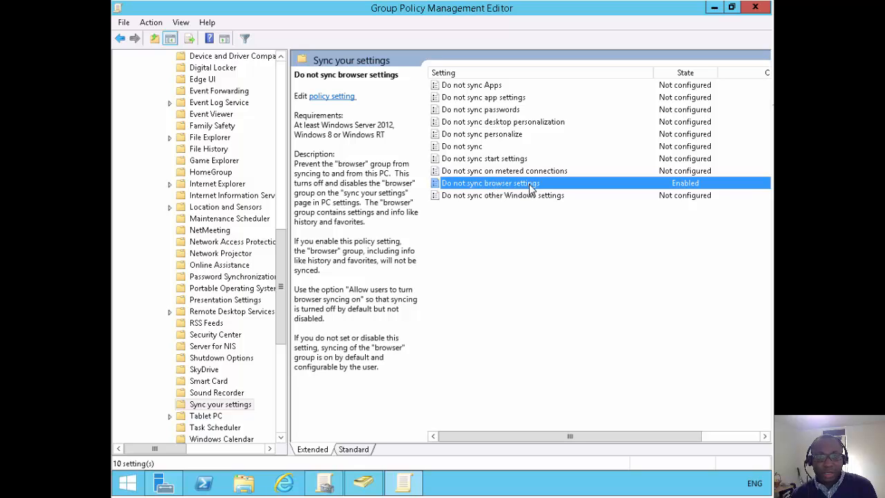
left_click(525, 247)
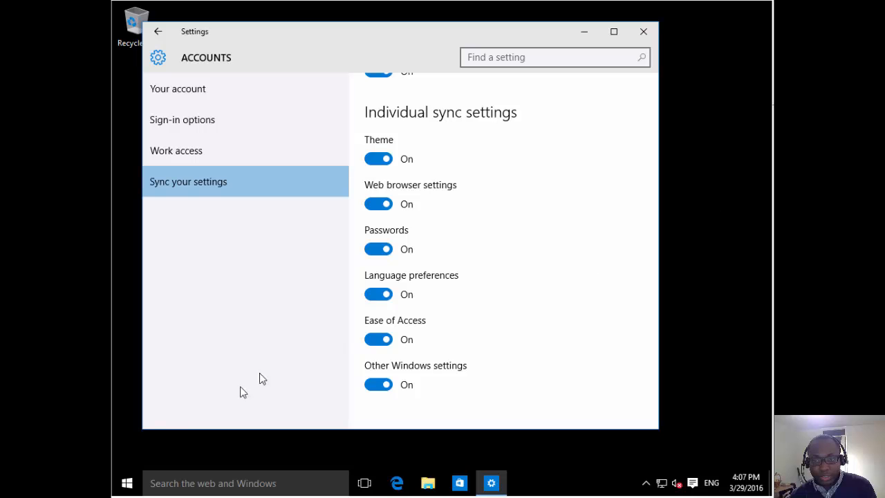
Sign out of the current Windows account via the Start right-click menu's Shut down or sign out.
left_click(129, 483)
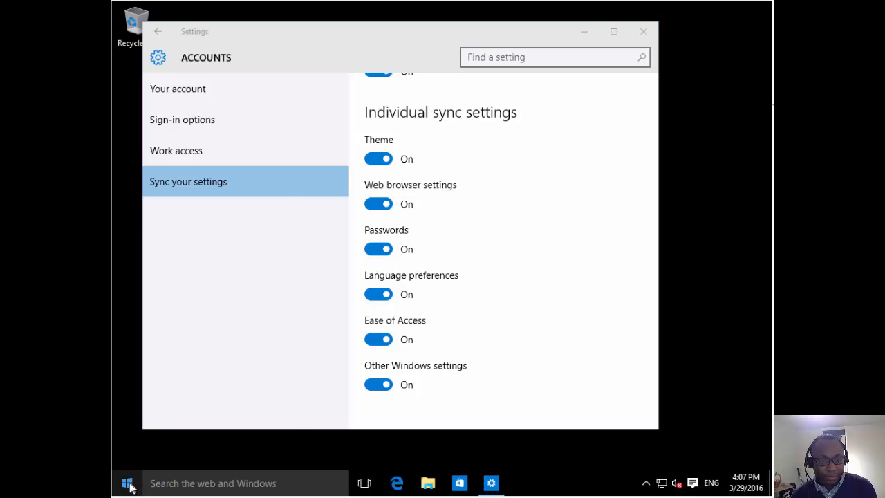
right_click(129, 482)
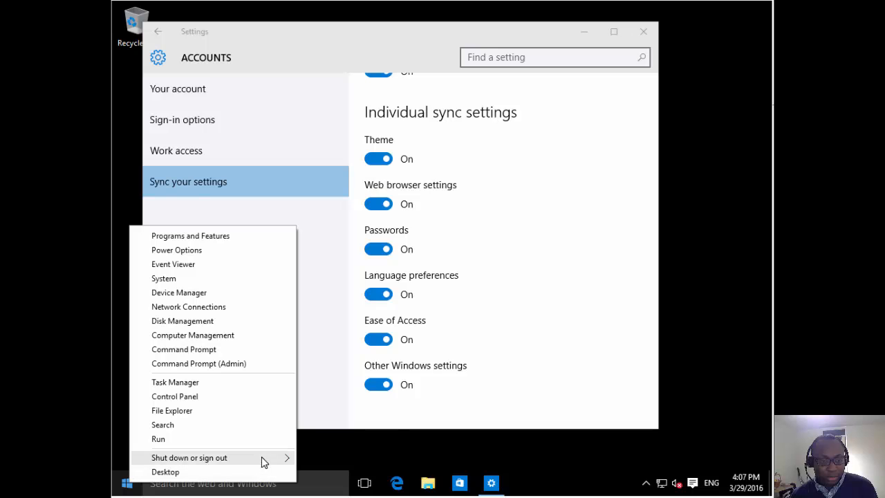
mouse_move(288, 459)
left_click(329, 428)
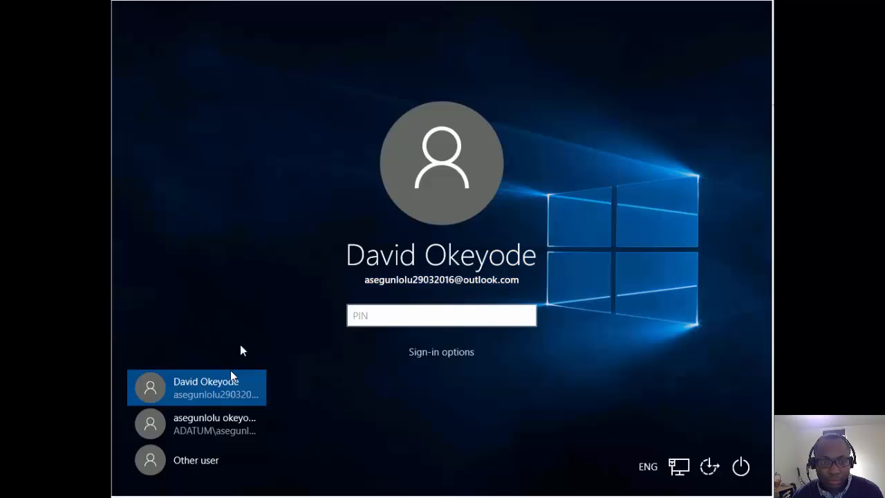
Sign in to Windows as the ADATUM domain user with the account password.
left_click(204, 426)
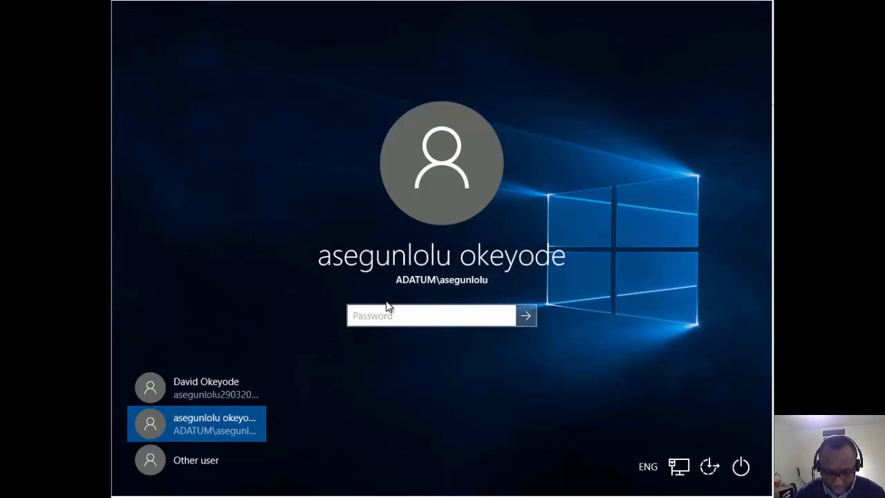
type("p••••••")
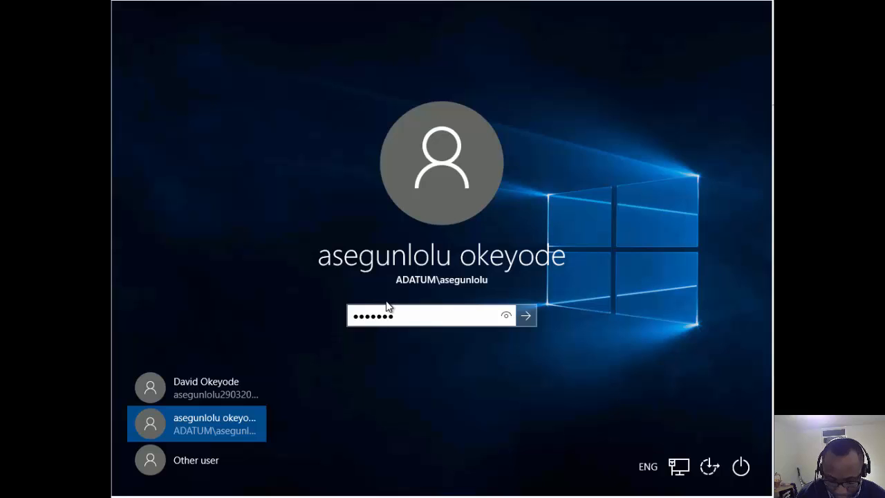
key("Return")
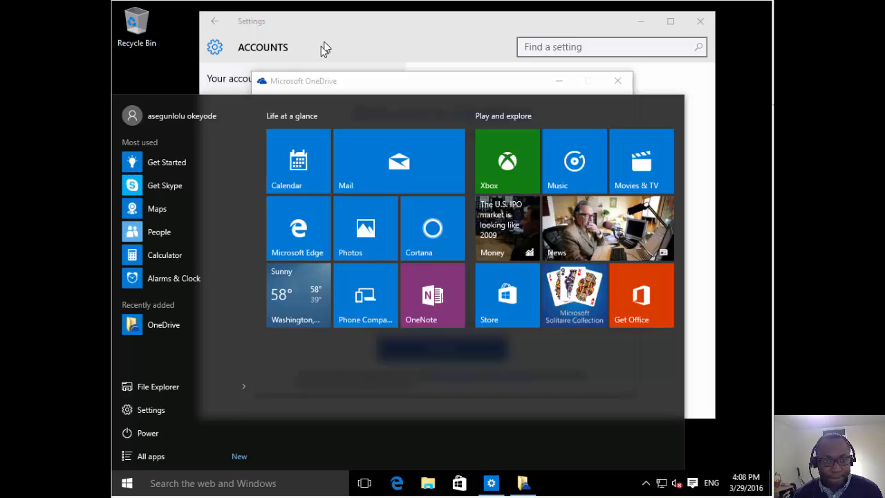
Launch Command Prompt (Admin) from the Start right-click menu and approve the UAC prompt.
right_click(128, 486)
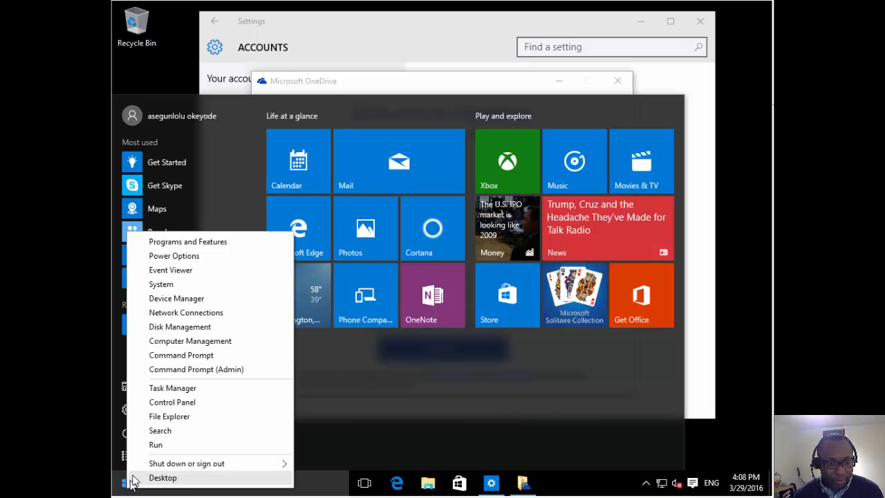
left_click(216, 358)
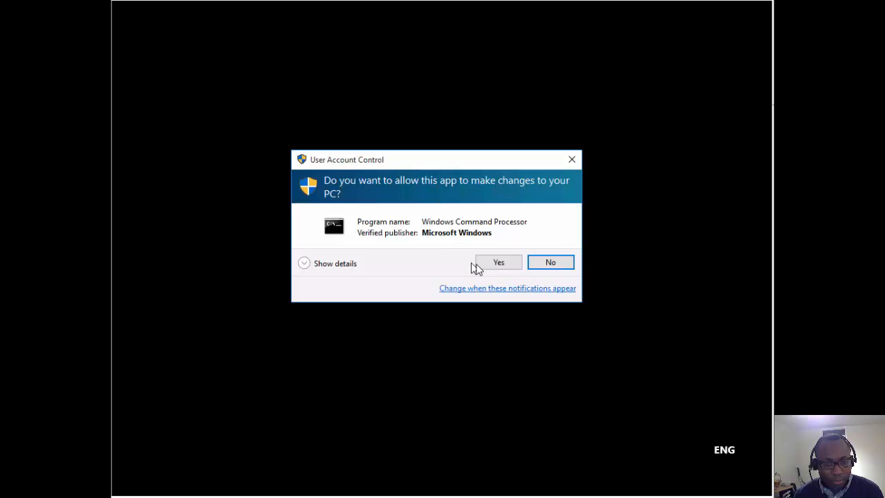
left_click(499, 264)
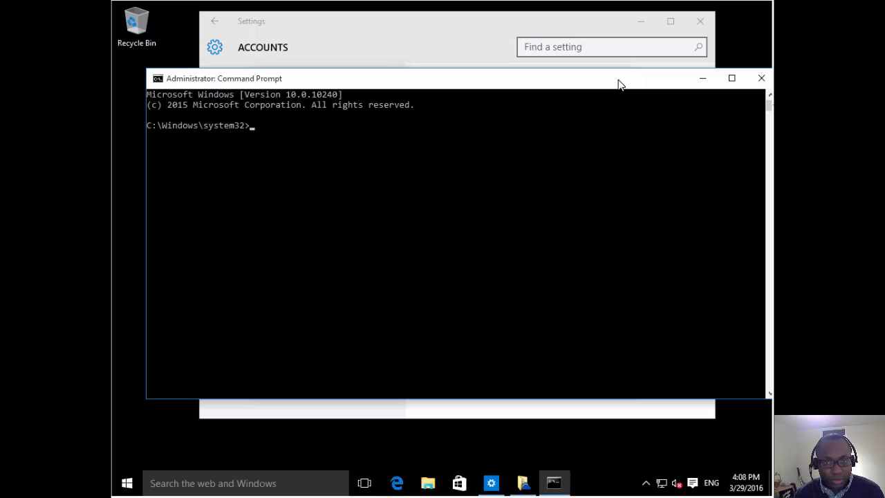
Run gpupdate /force in the elevated Command Prompt.
left_click(395, 157)
type("g")
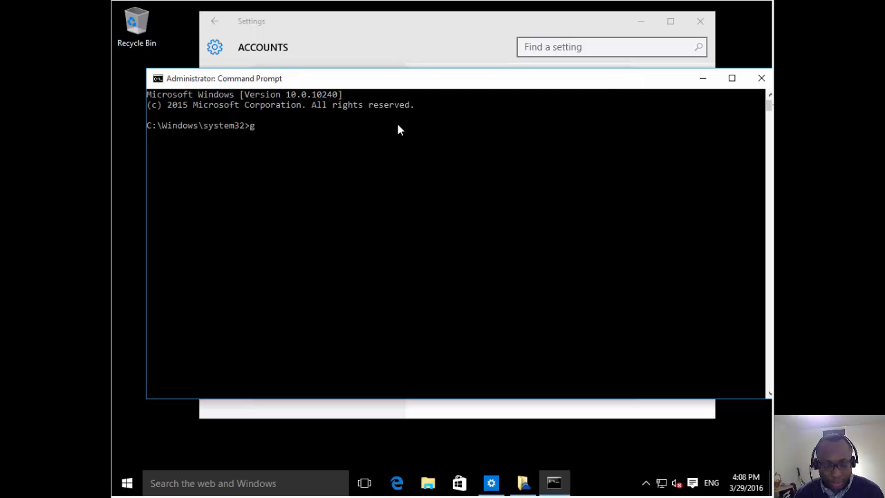
type("pupdate /force")
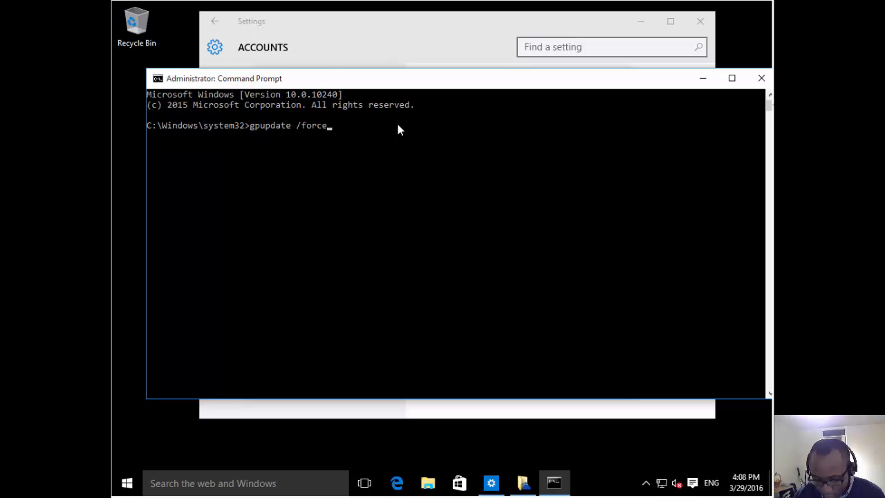
key("Return")
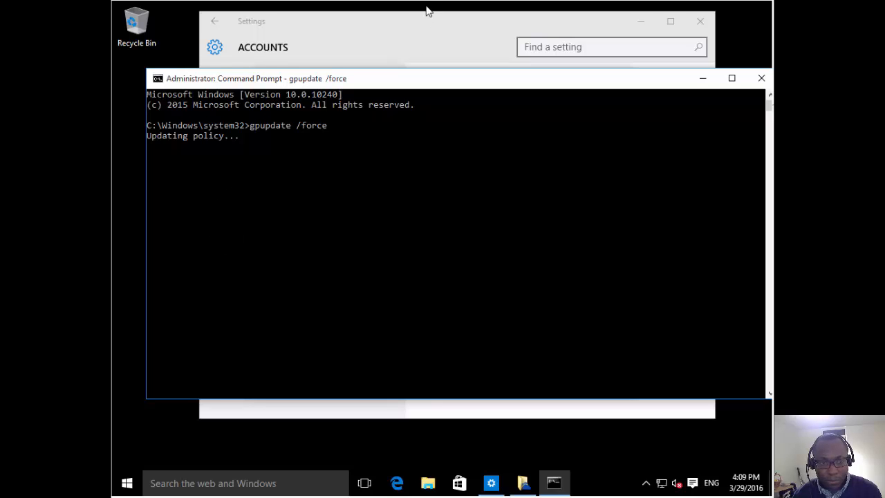
Close the Settings window while the computer policy update completes.
left_click(410, 33)
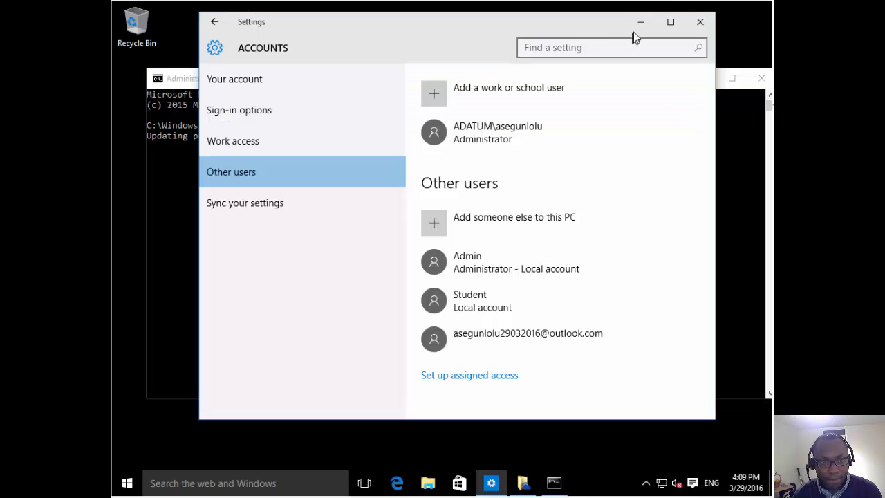
left_click(700, 24)
left_click(433, 238)
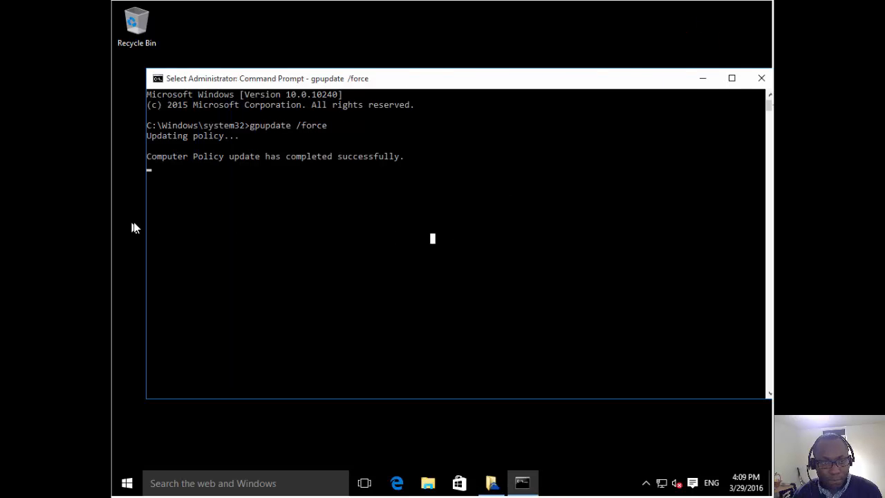
left_click(289, 177)
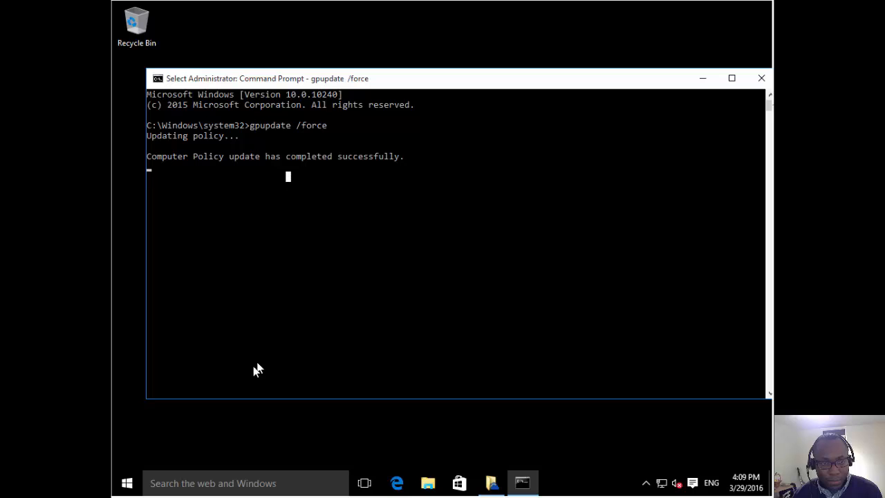
left_click(126, 487)
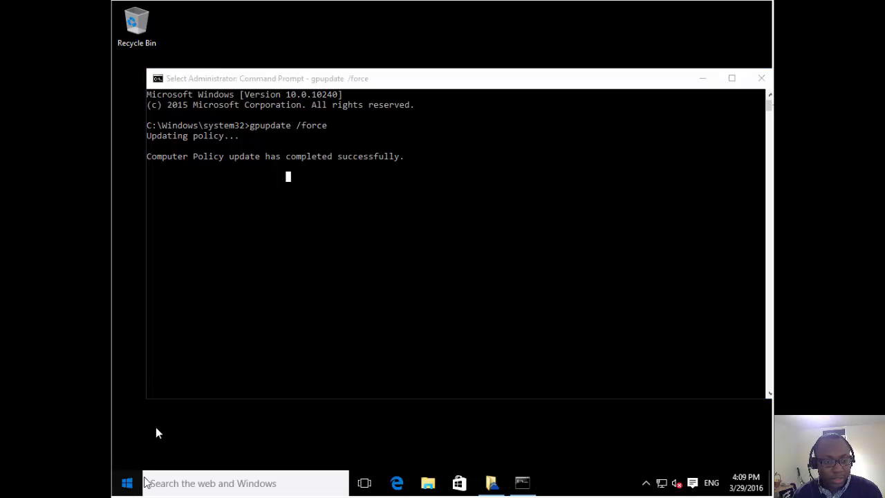
left_click(127, 486)
left_click(127, 485)
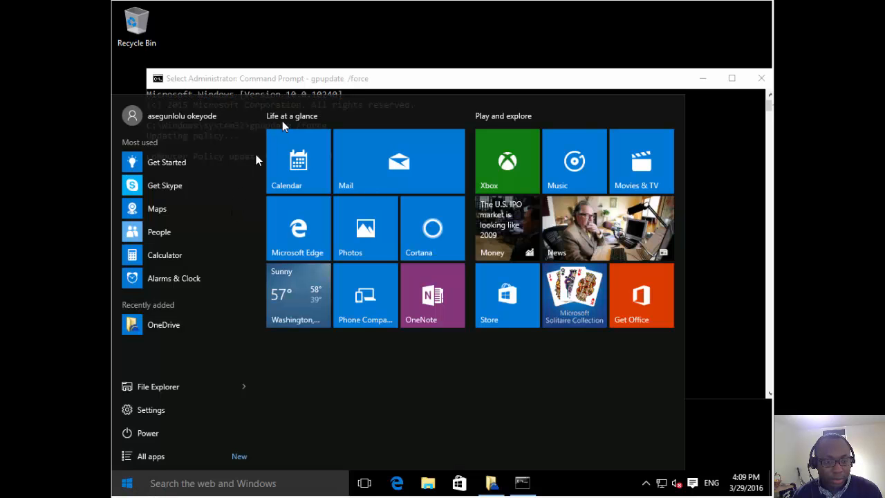
Show the Start menu user options: Change account settings, Lock, Sign out, Switch account.
left_click(280, 121)
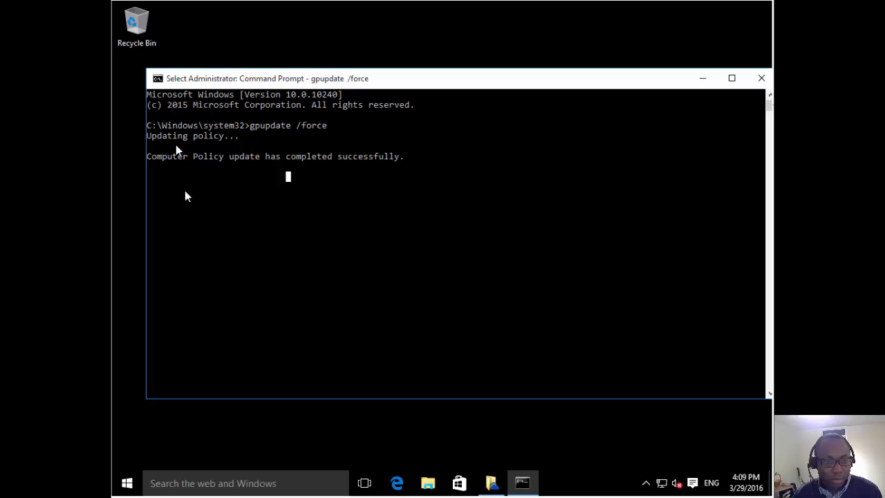
left_click(129, 483)
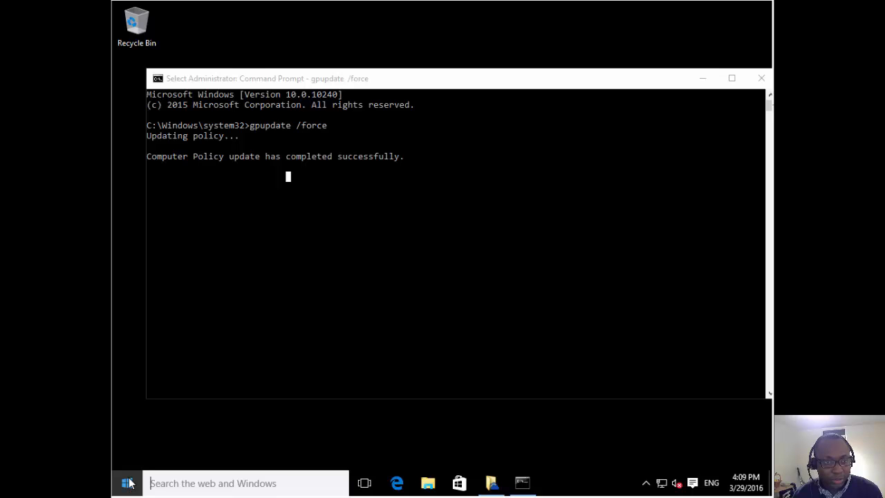
left_click(128, 484)
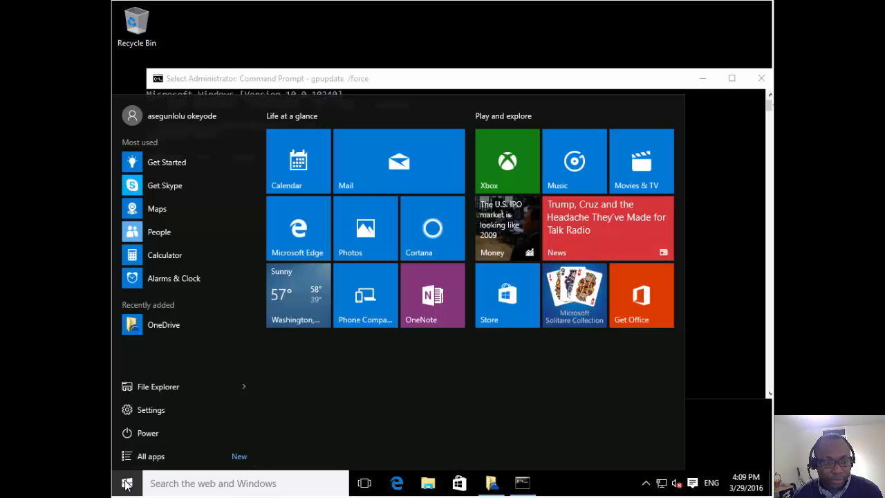
left_click(127, 484)
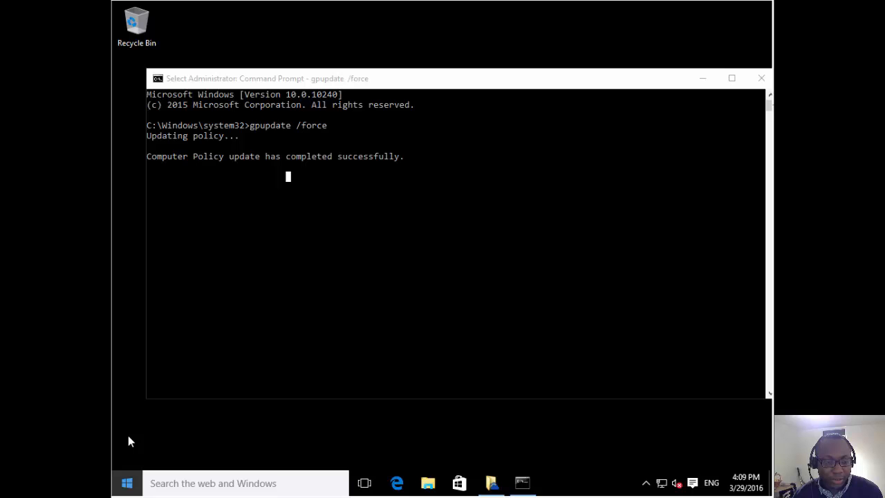
key("super")
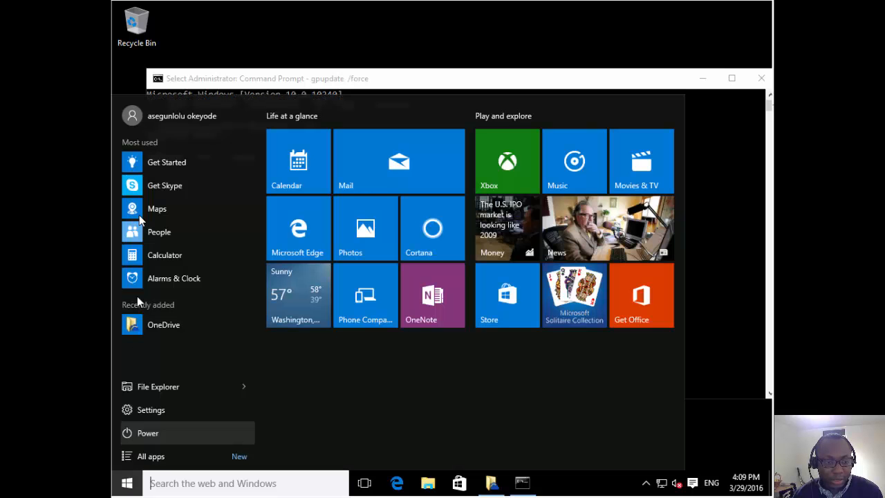
left_click(163, 116)
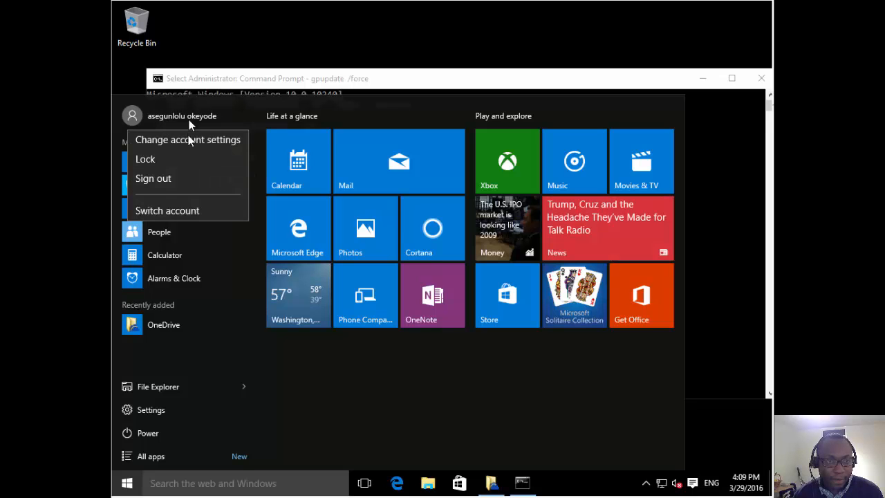
left_click(188, 116)
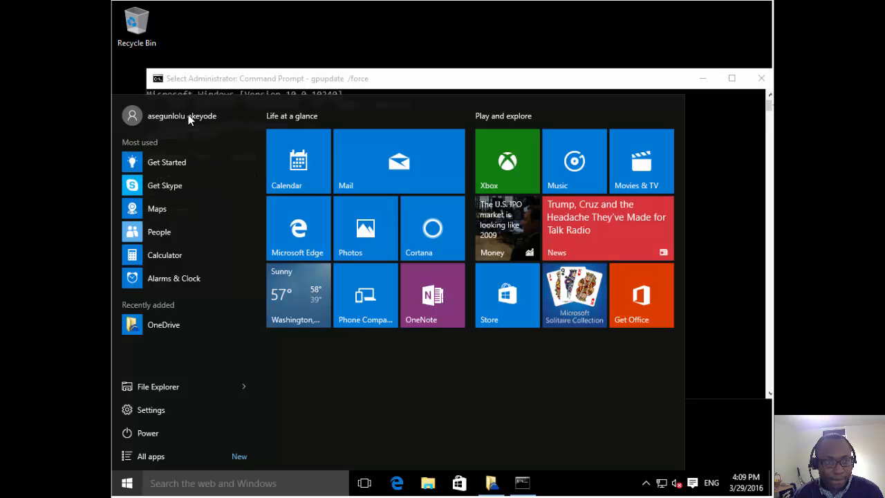
left_click(188, 115)
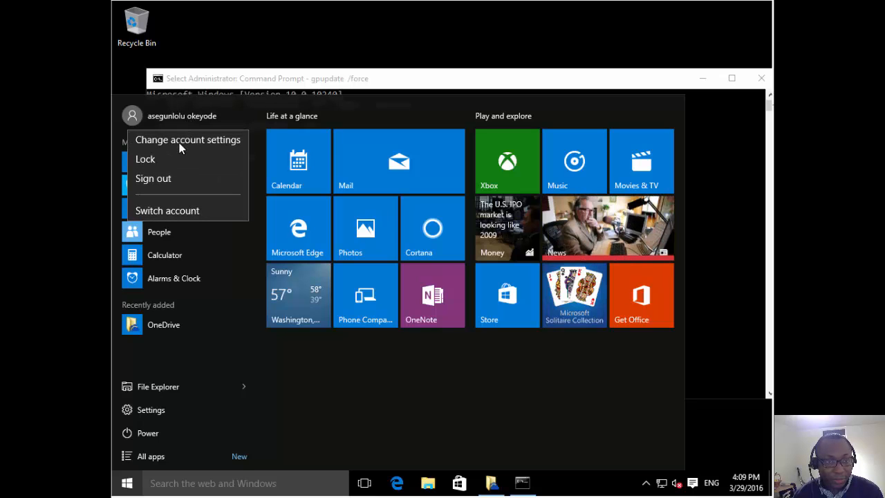
Switch to Other user and enter the outlook.com Microsoft account e-mail address.
left_click(178, 210)
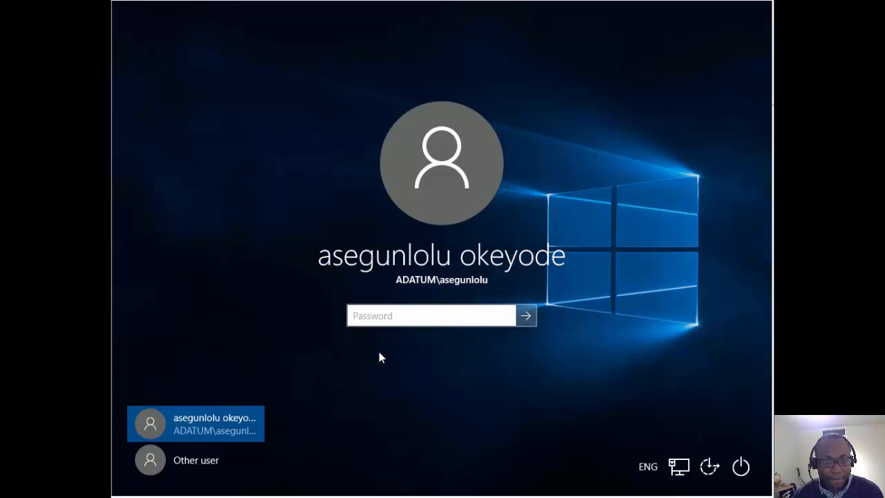
left_click(190, 460)
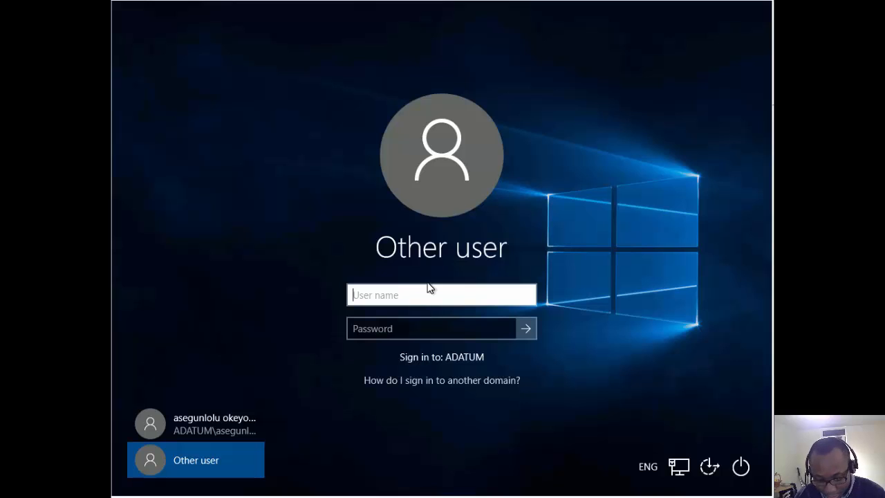
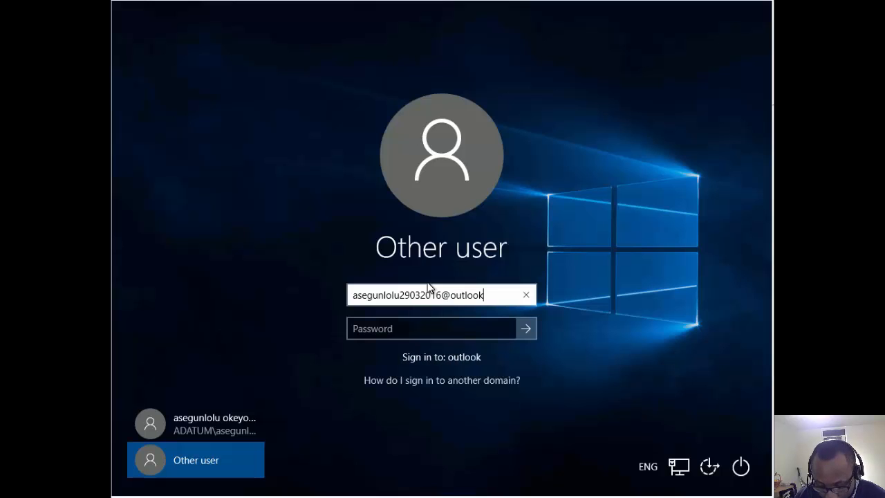
Enter the Microsoft account's password and submit the sign-in attempt.
key("Tab")
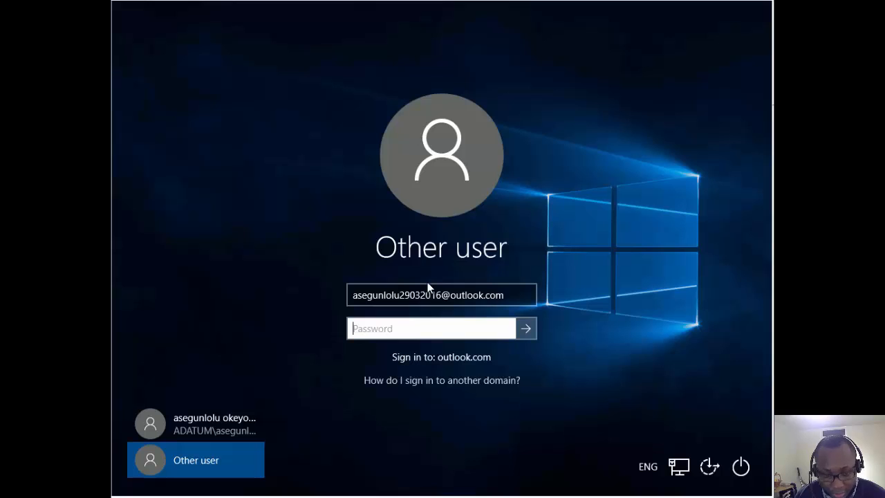
type("*******")
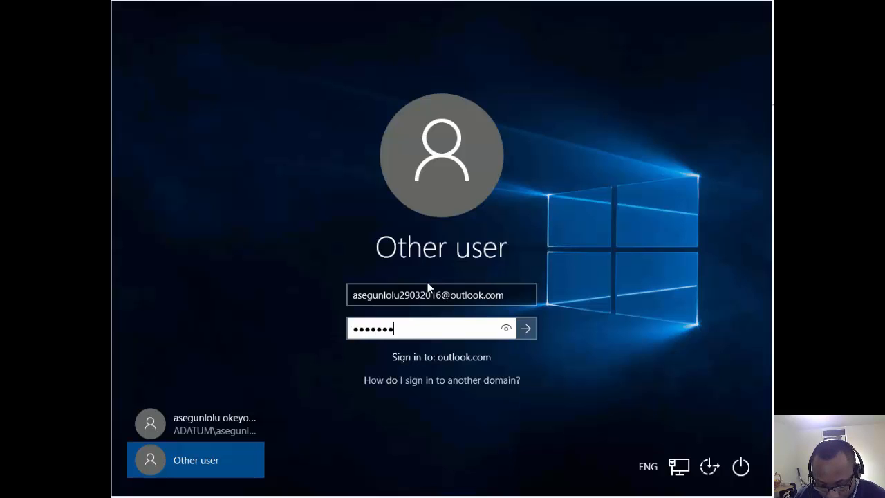
type("********")
key("Return")
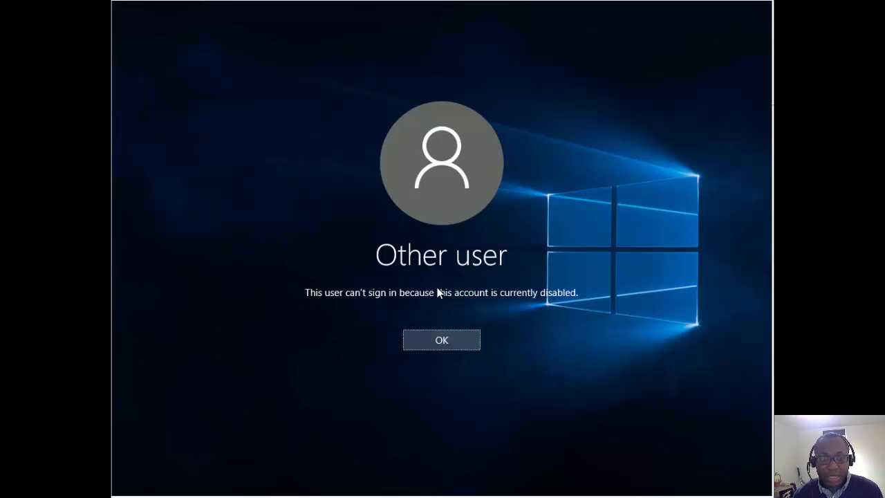
Dismiss the disabled-account message and sign in as the ADATUM domain user, retyping the wrong password.
left_click(462, 341)
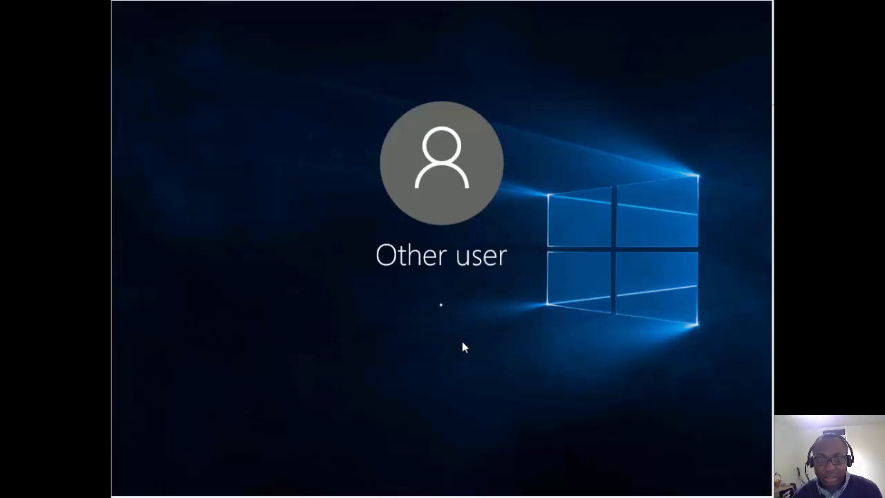
left_click(222, 424)
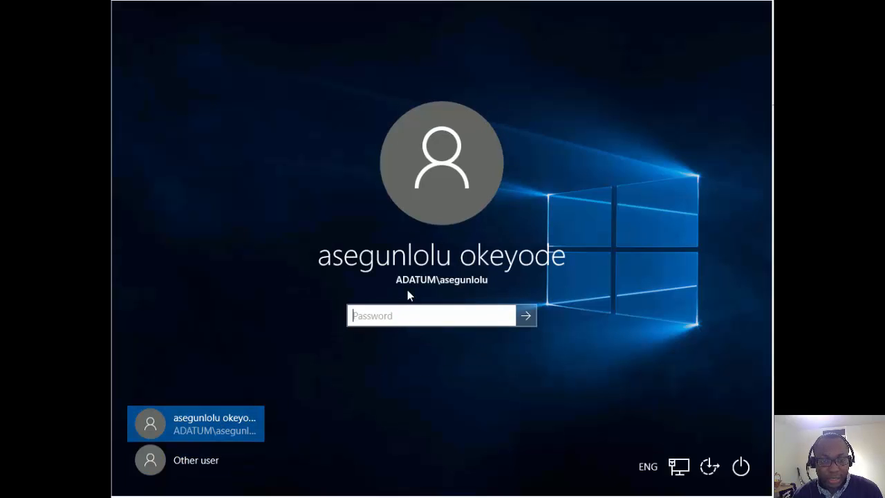
type("Pa55w.rd")
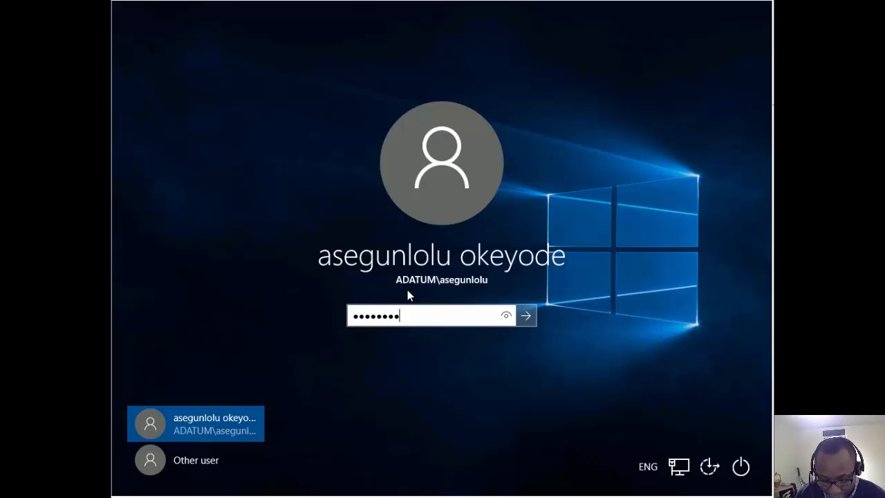
type("Pa55w.rd")
key("Return")
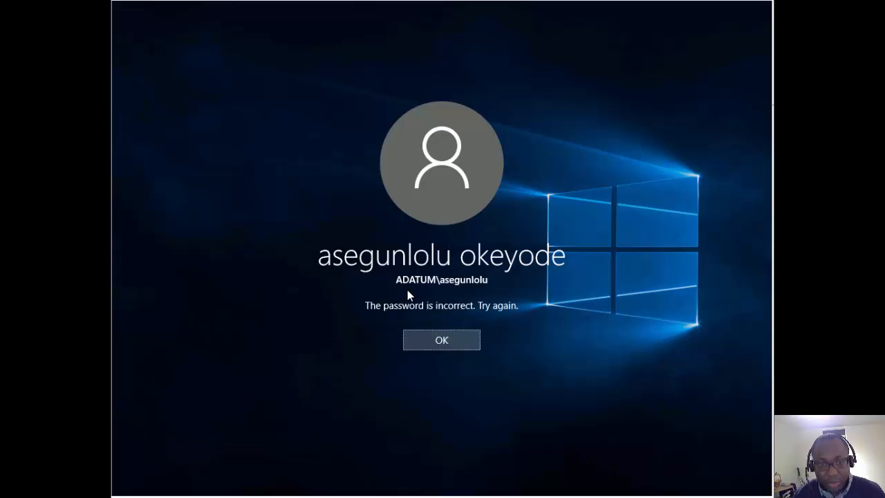
left_click(439, 338)
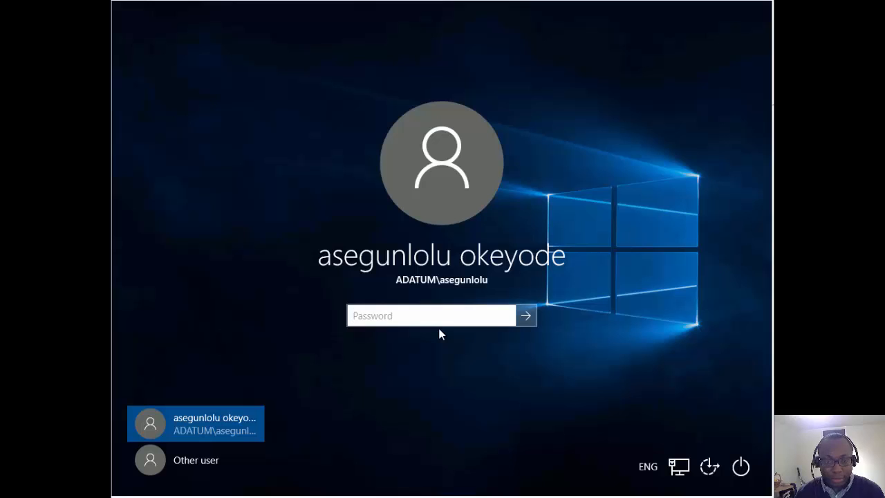
type("Pa55w.rd")
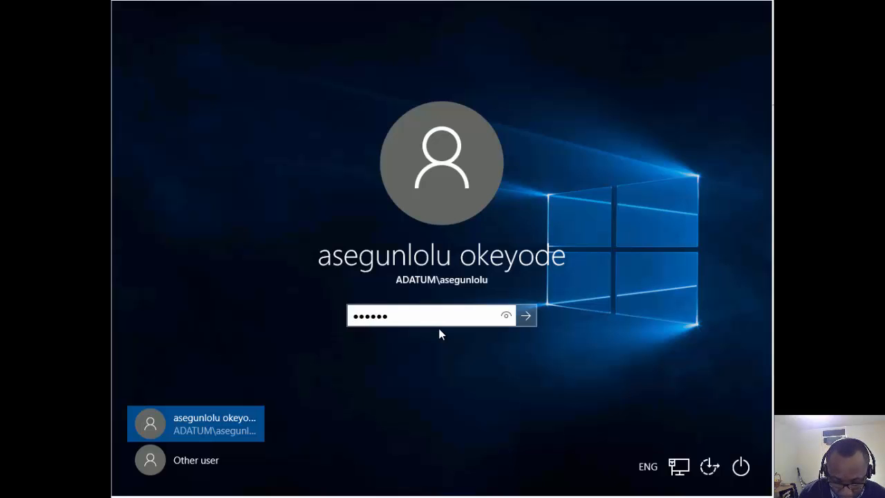
key("Return")
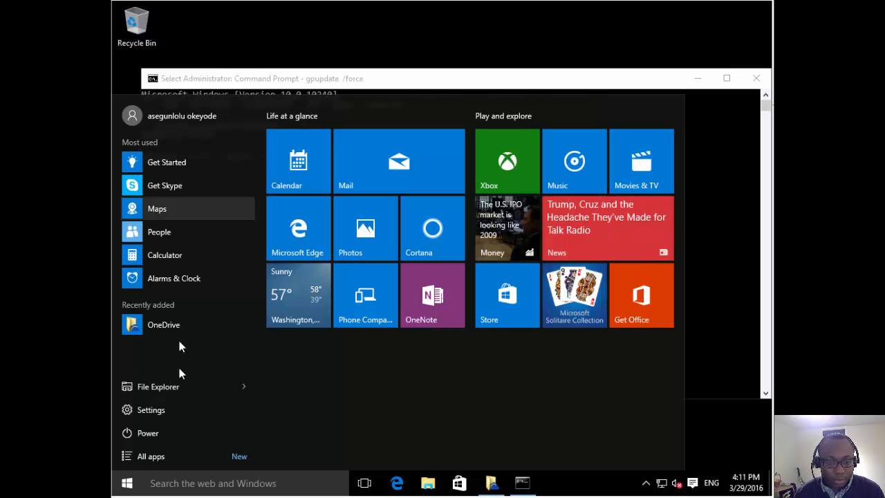
Turn Sync settings On under Settings > Accounts > Sync your settings, with Web browser settings still greyed Off.
left_click(157, 416)
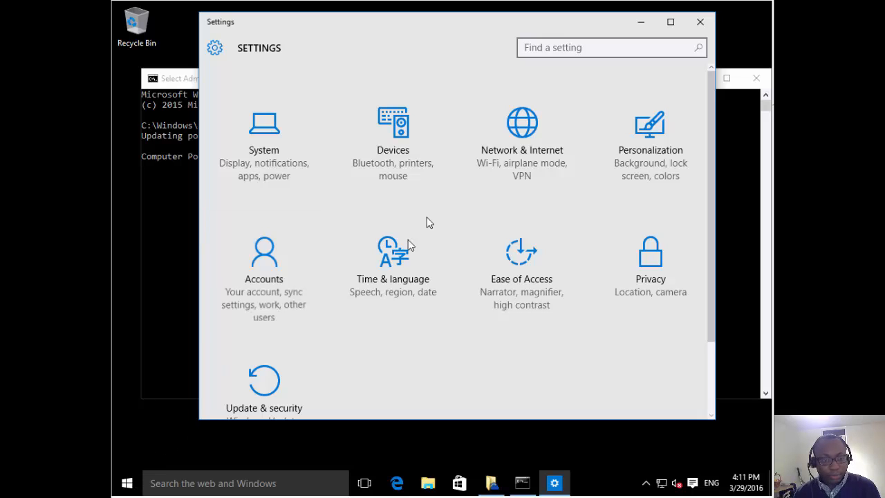
left_click(279, 291)
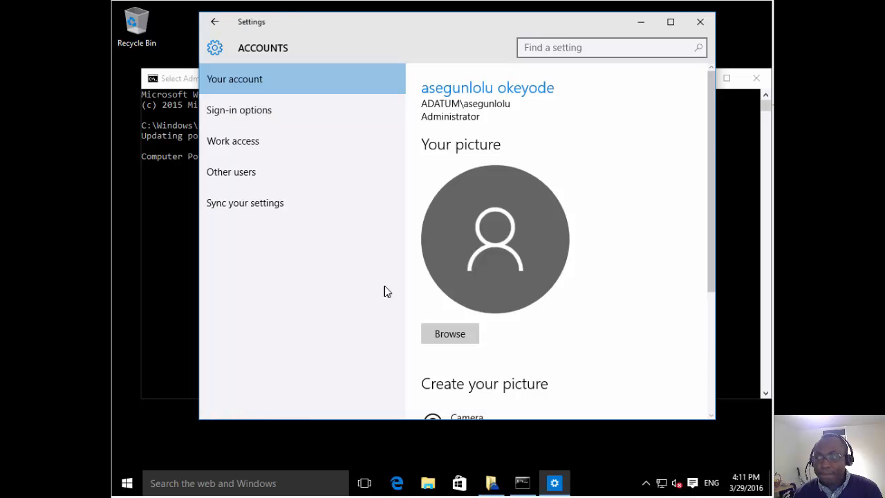
left_click(255, 204)
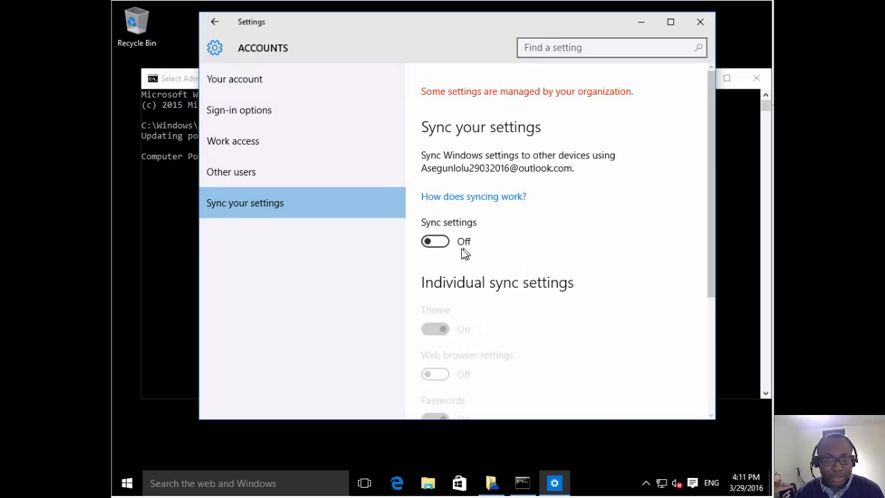
left_click(447, 244)
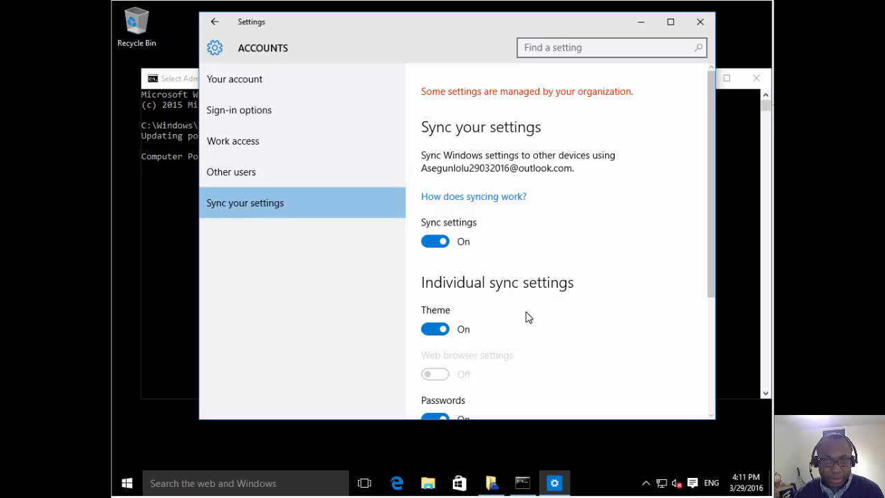
scroll(523, 316, "down", 1)
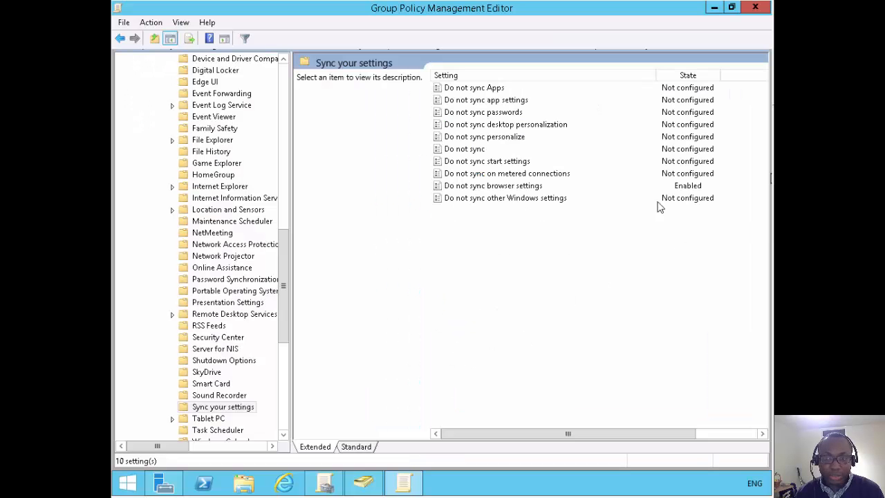
Select the Enabled 'Do not sync browser settings' policy and reposition the client's Settings window.
left_click(492, 188)
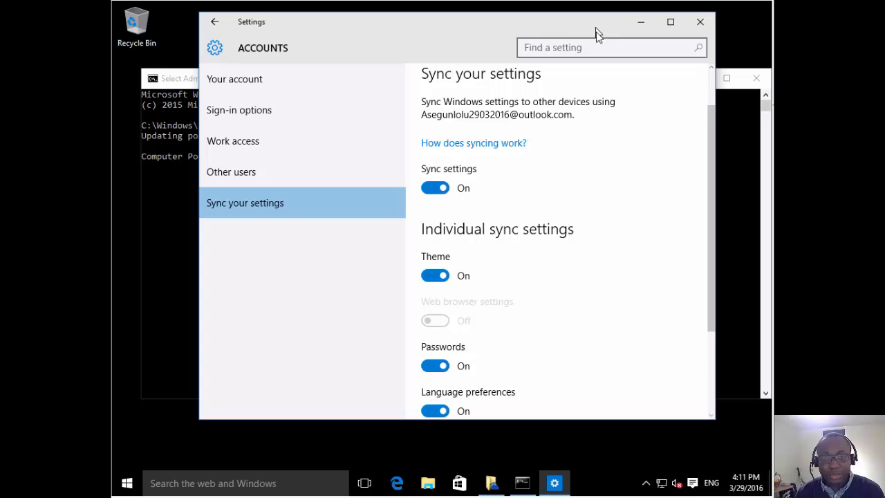
left_click_drag(595, 29, 569, 52)
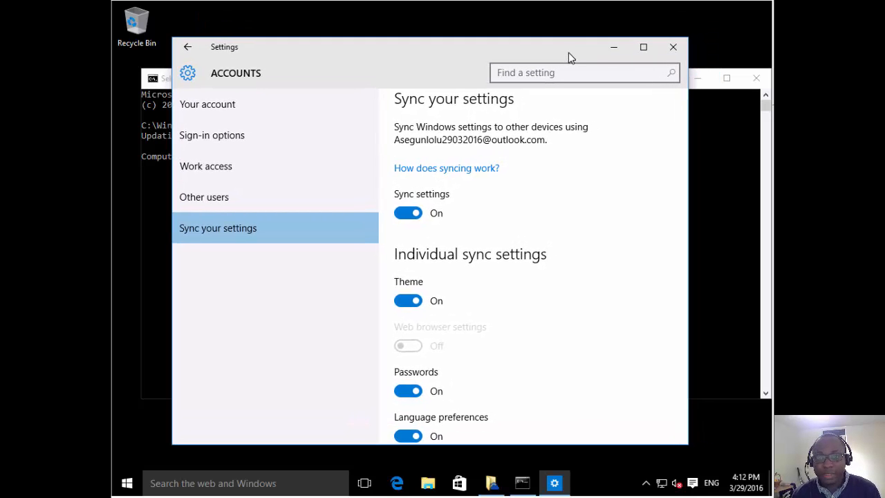
left_click_drag(568, 52, 569, 53)
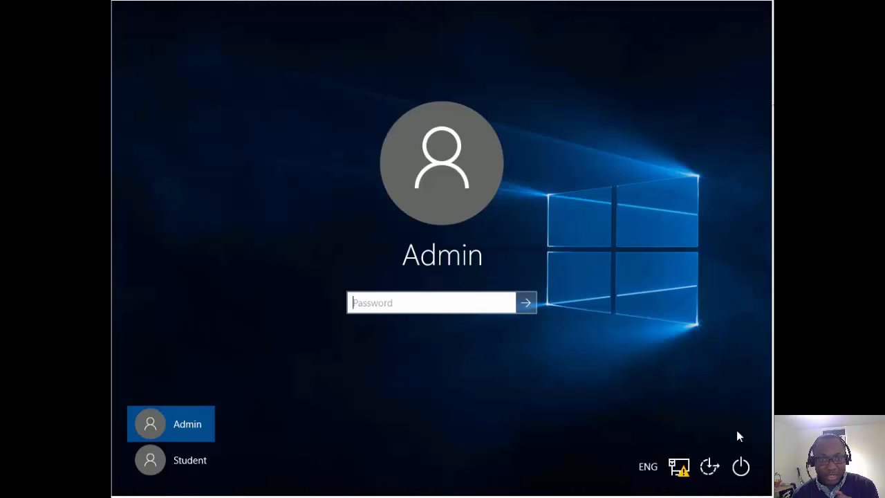
Switch to the Untitled - Paint window showing the LON-CL1, LON-CL4 and LON-DC1 network diagram.
mouse_move(585, 497)
left_click(655, 474)
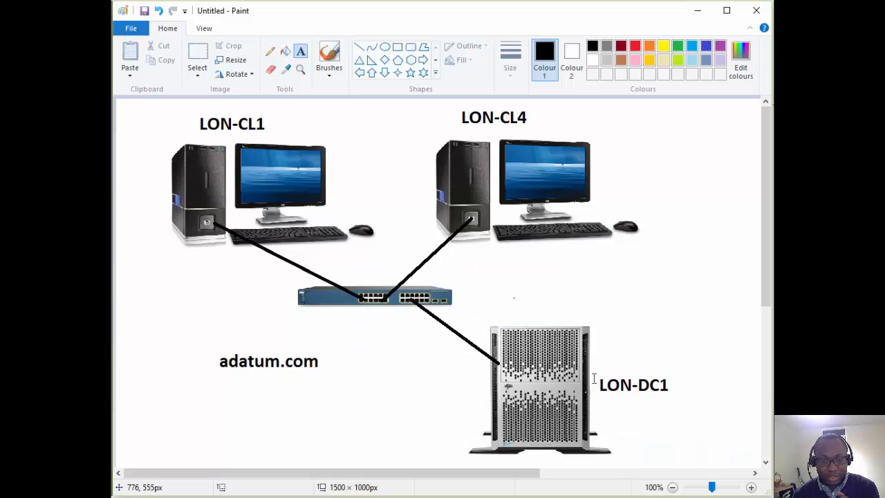